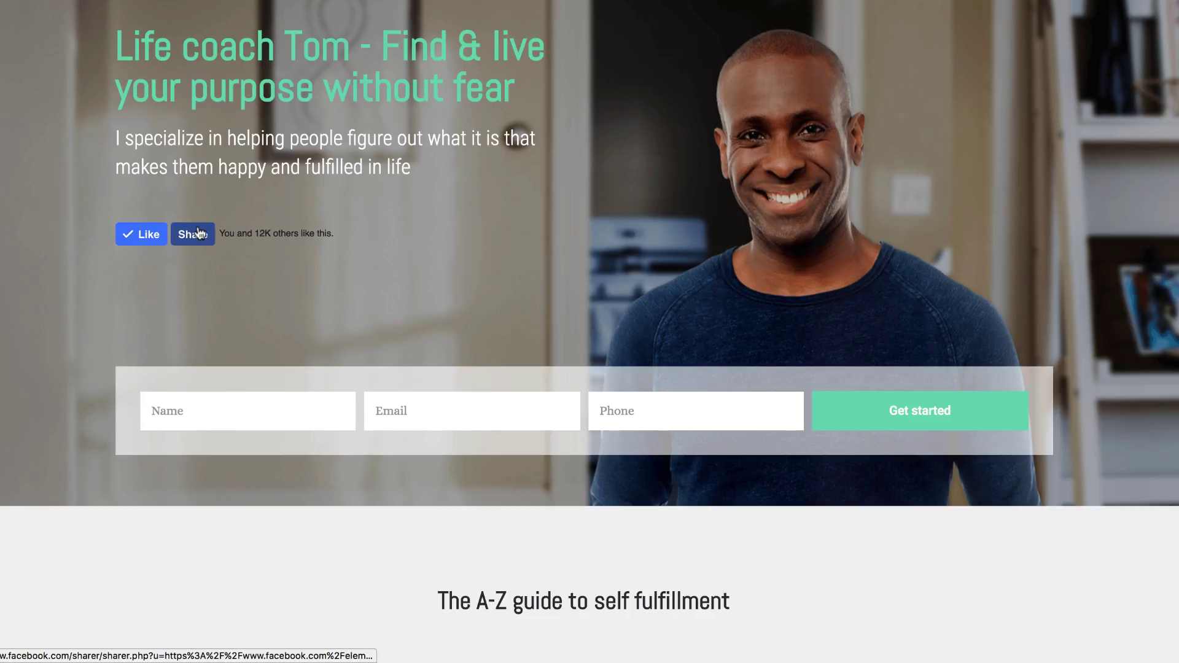
Scroll down the live page and play the embedded Facebook video.
scroll(242, 321, down, 10)
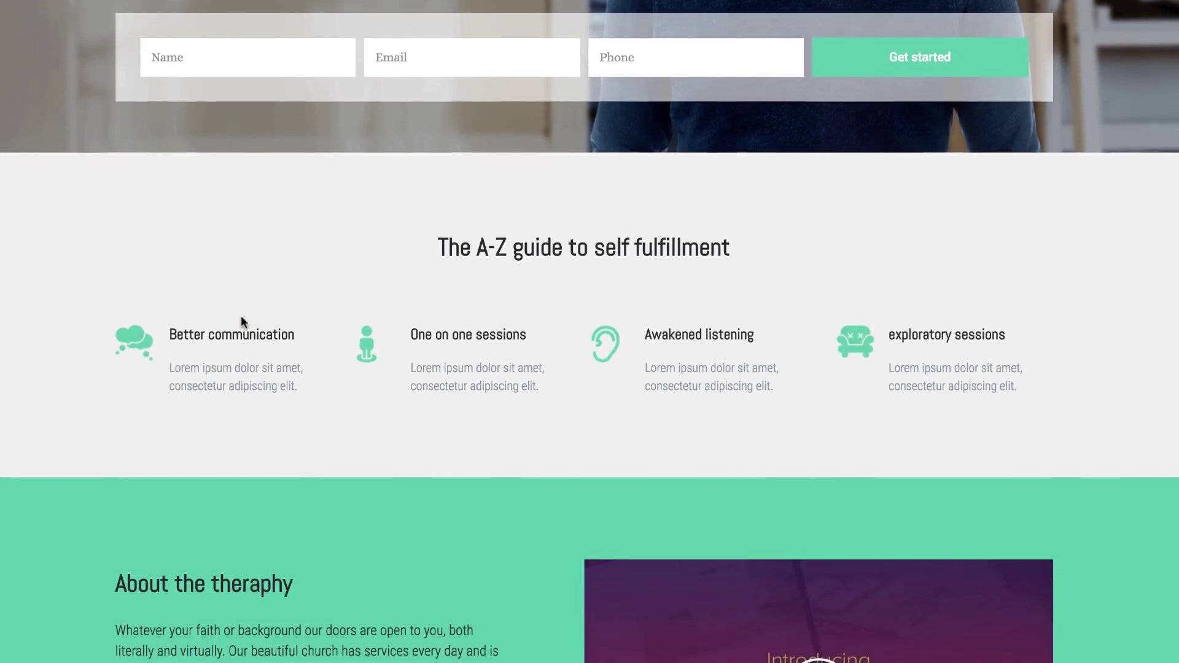
scroll(241, 320, down, 2)
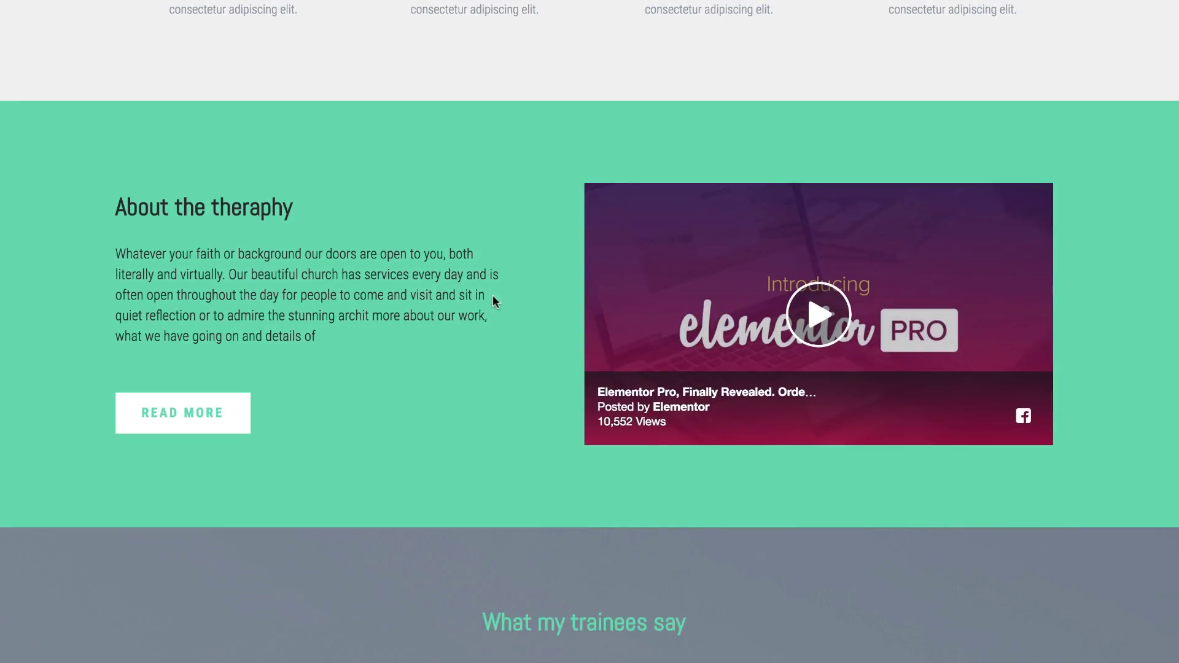
click(823, 305)
Load more comments in the comments box and switch the Page widget to its Events feed.
scroll(825, 305, down, 1)
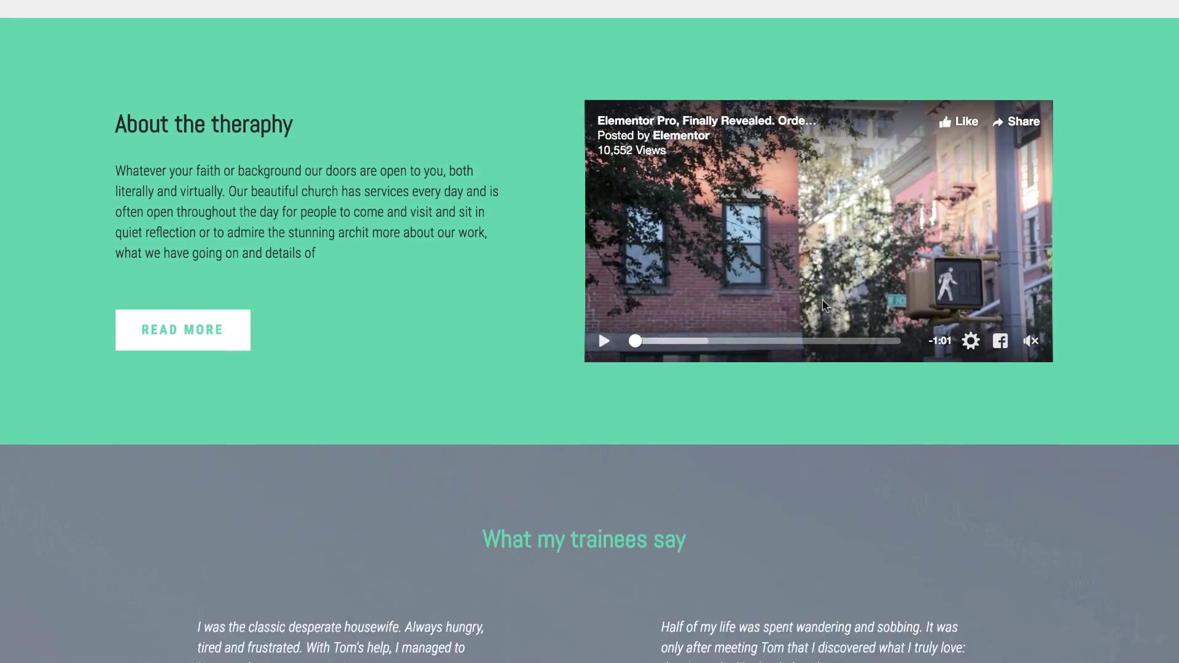
scroll(823, 301, down, 12)
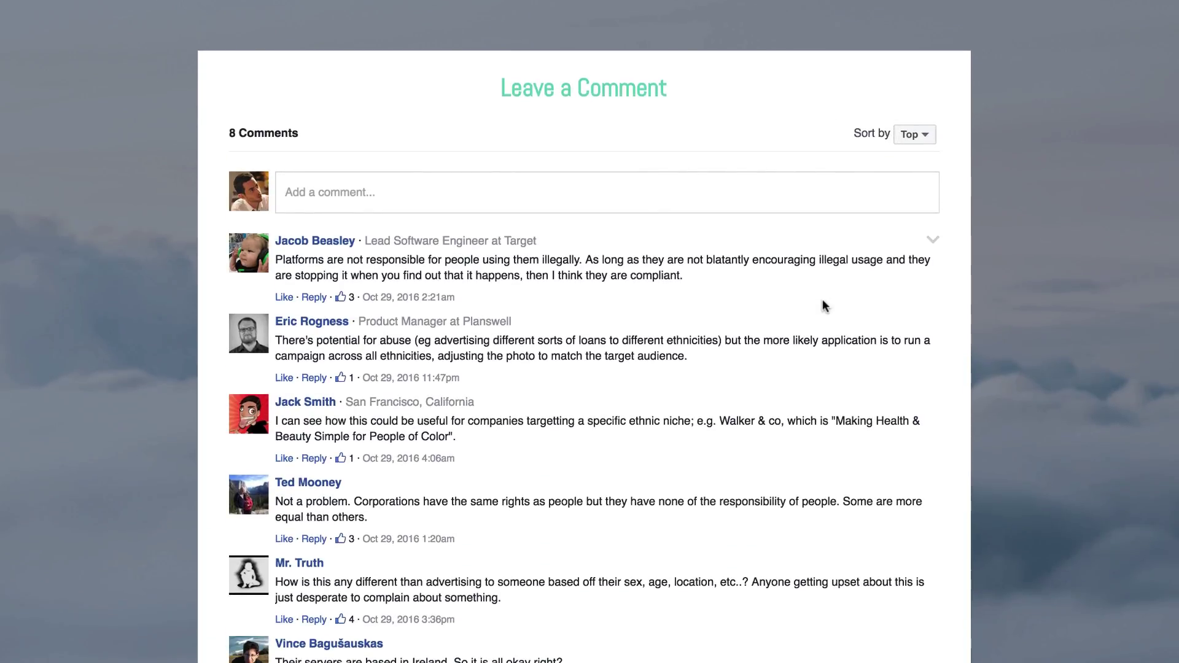
scroll(825, 305, down, 3)
click(659, 531)
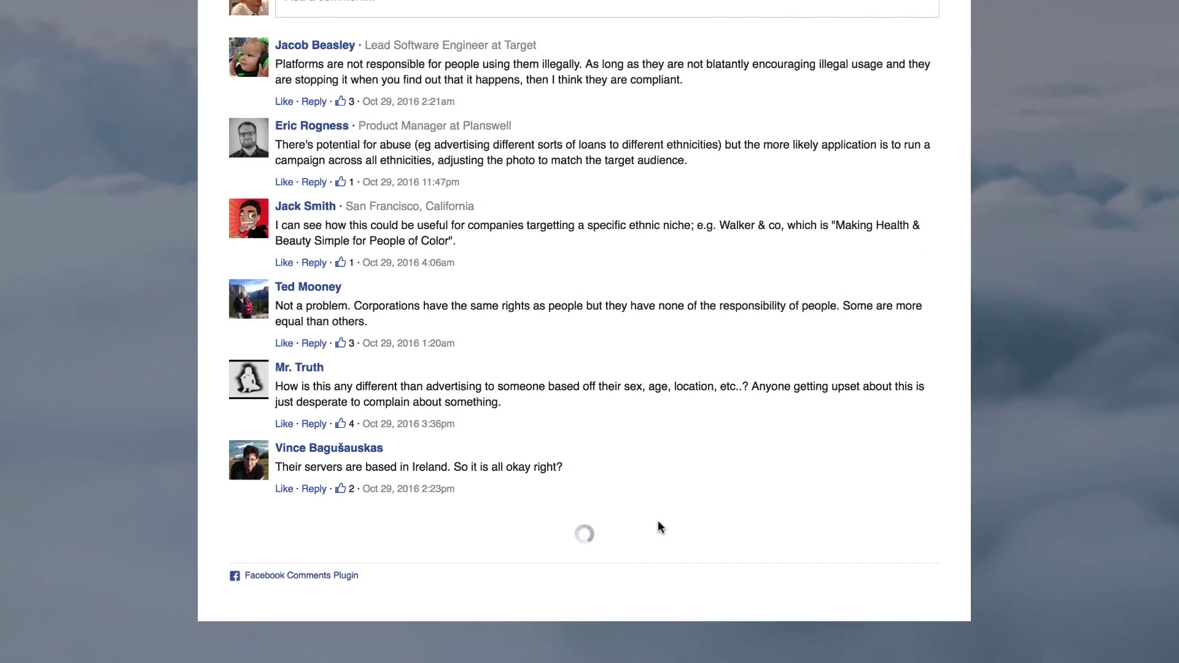
scroll(660, 526, down, 9)
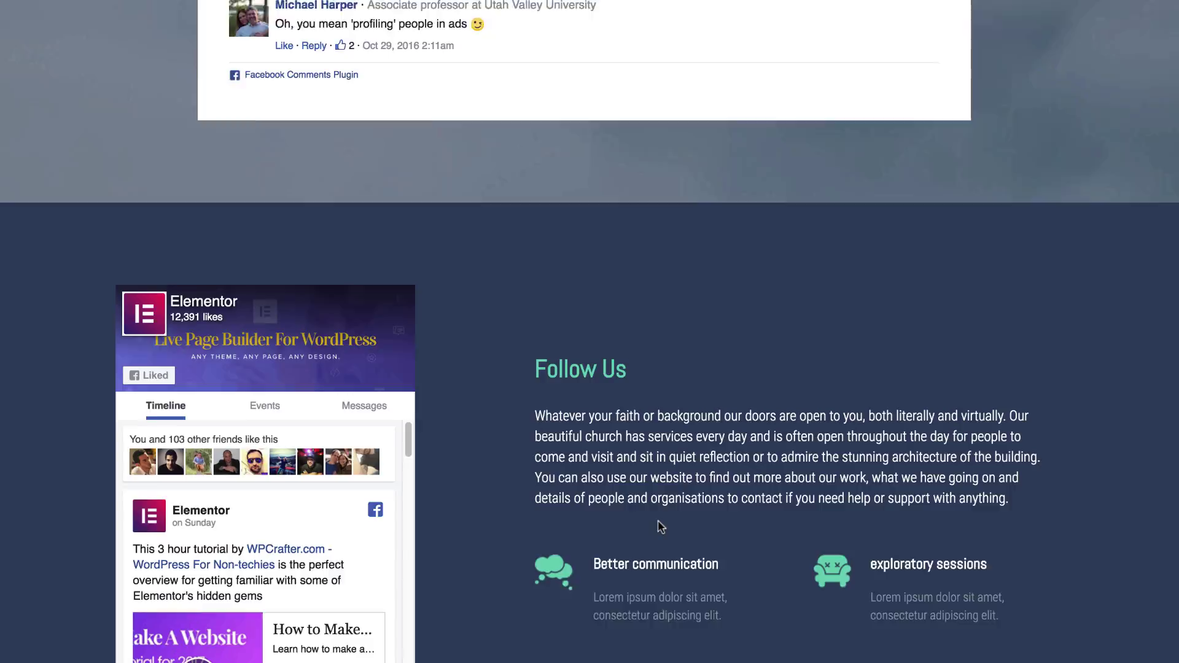
scroll(660, 526, down, 1)
click(271, 334)
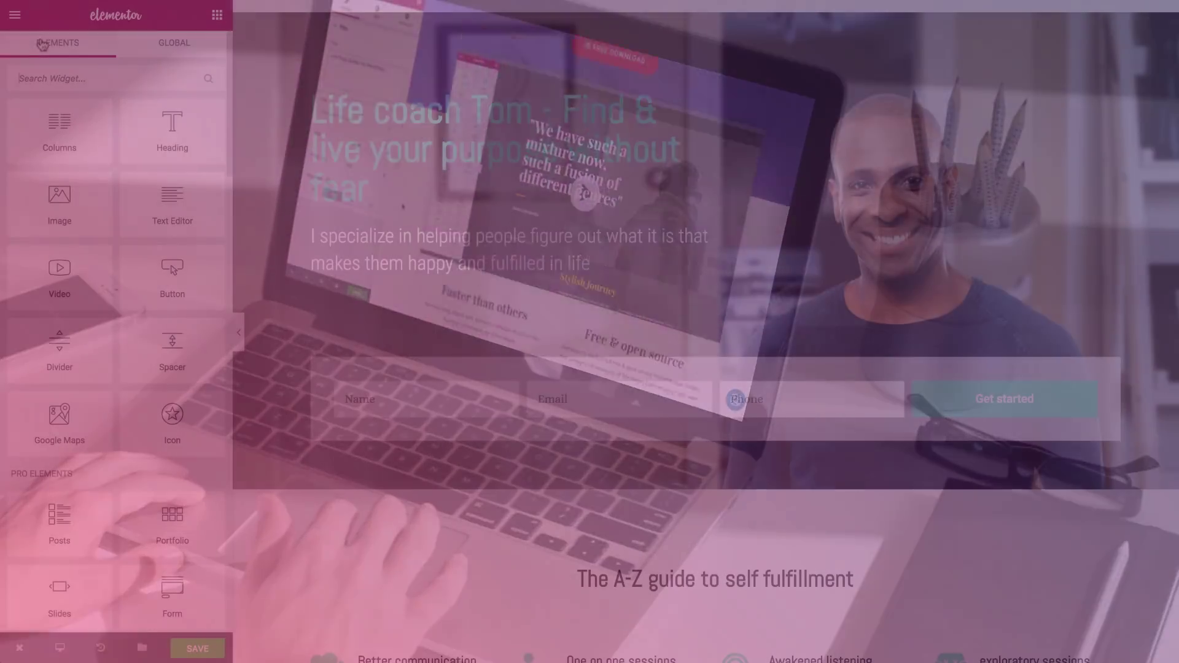
text(fac)
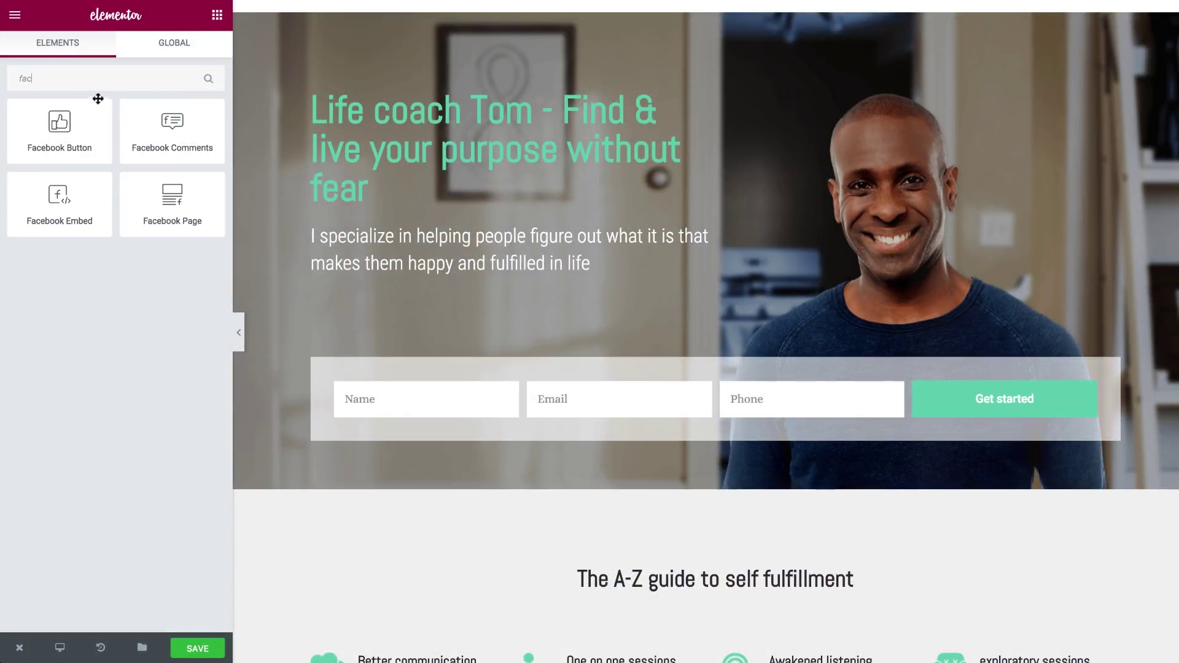
drag(98, 99, 500, 307)
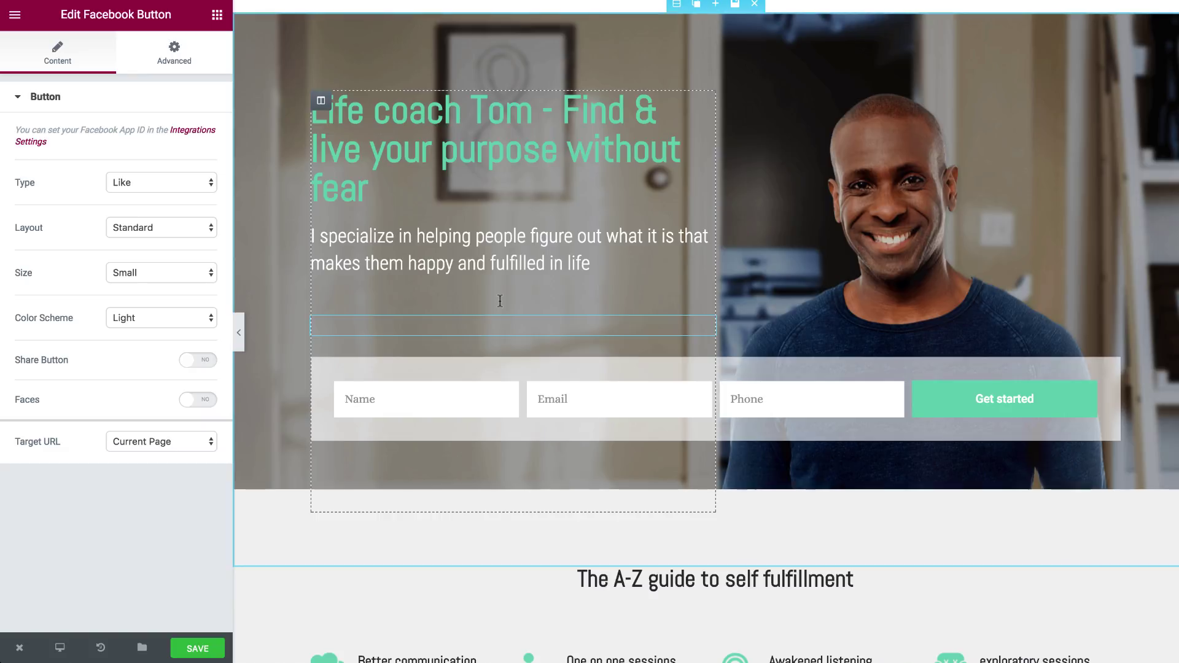
click(147, 444)
click(144, 456)
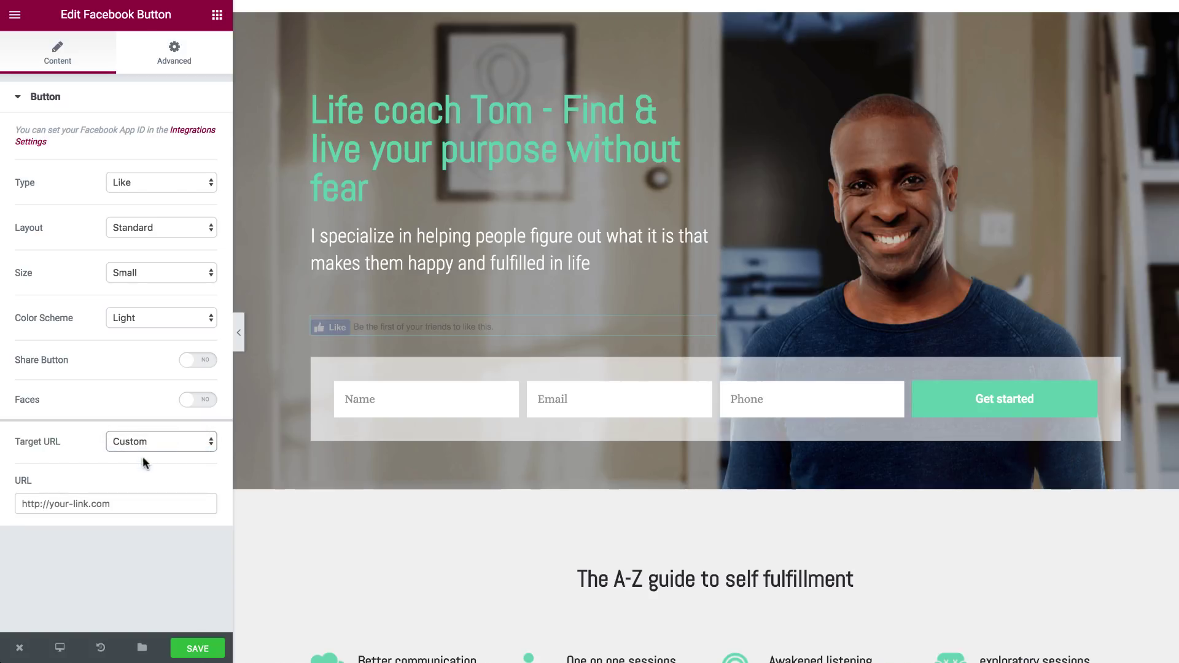
click(114, 504)
text(https://www.facebook.com/elemntor)
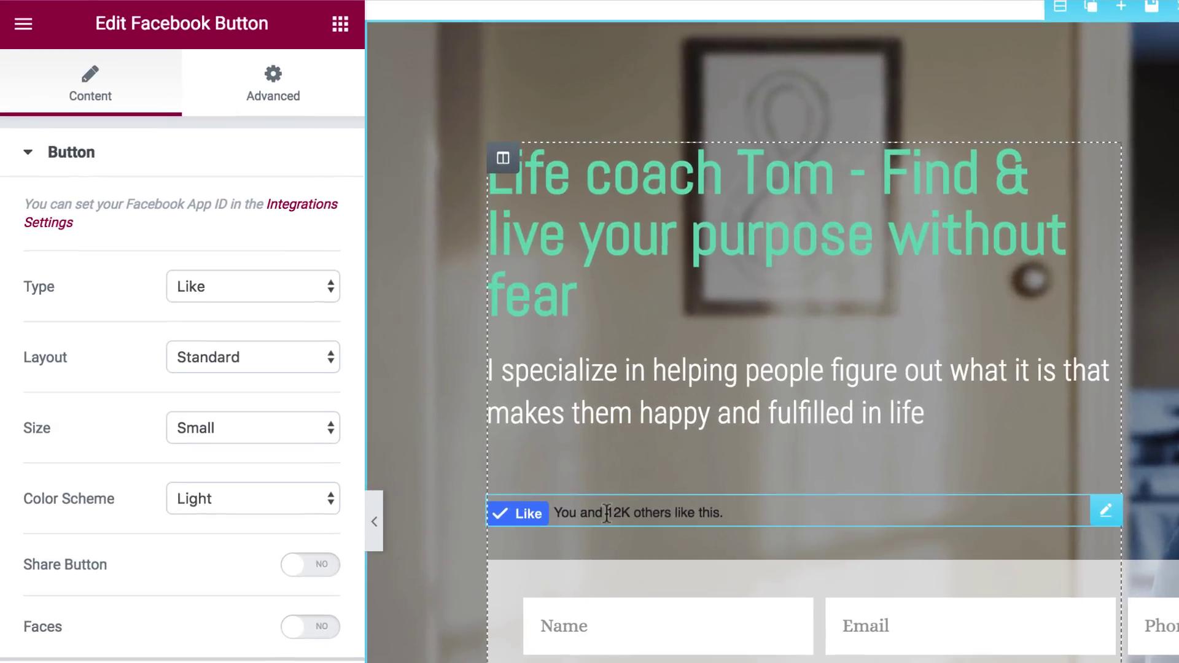
click(248, 289)
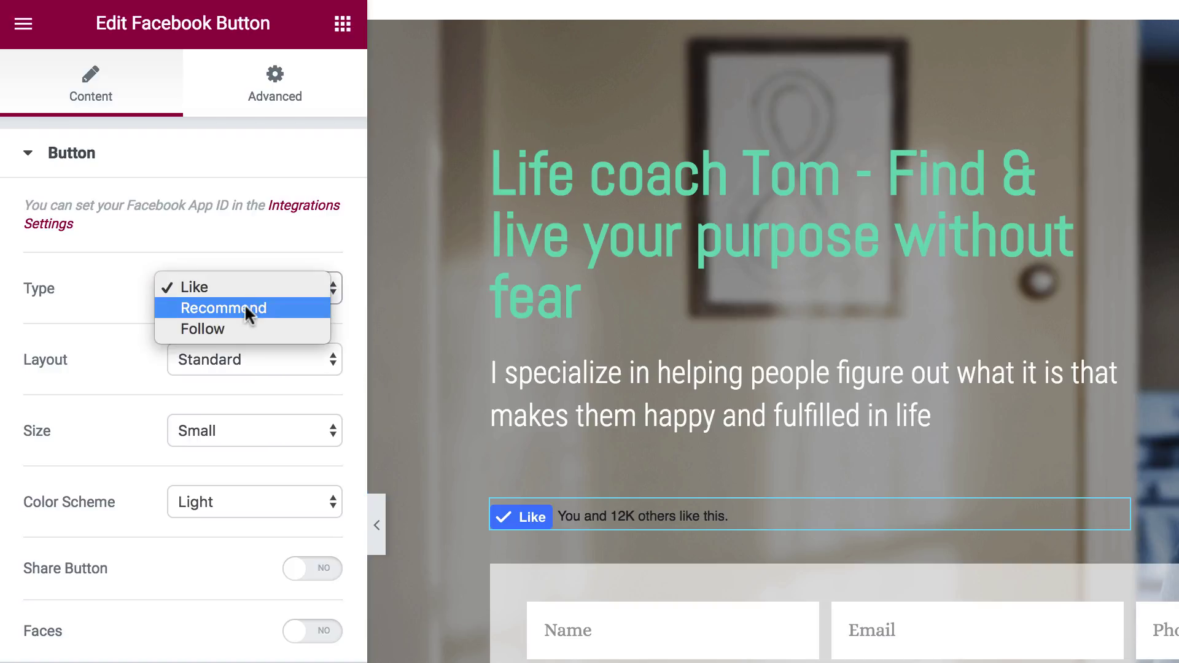
click(245, 304)
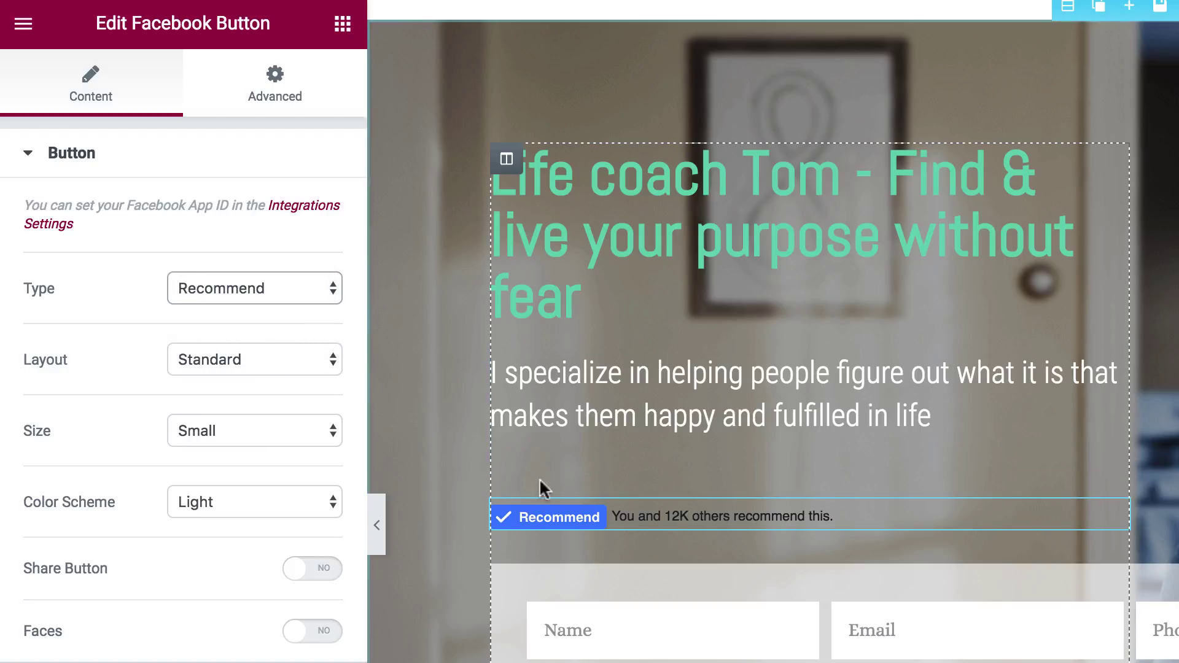
click(262, 289)
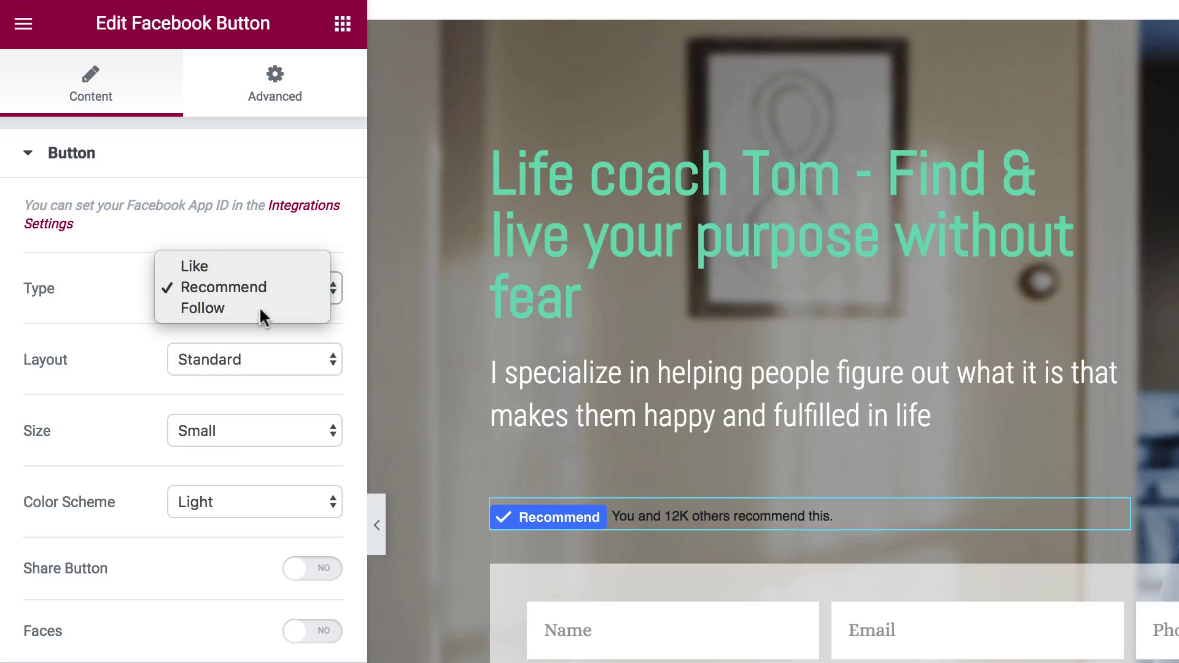
click(259, 307)
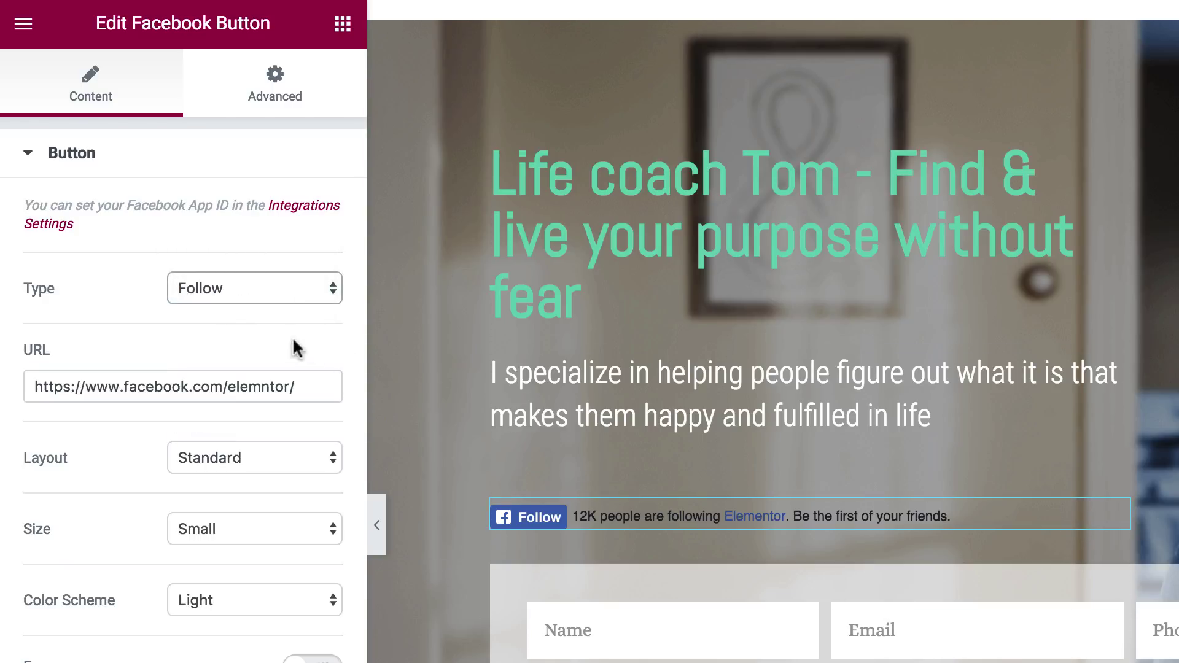
click(258, 294)
click(249, 245)
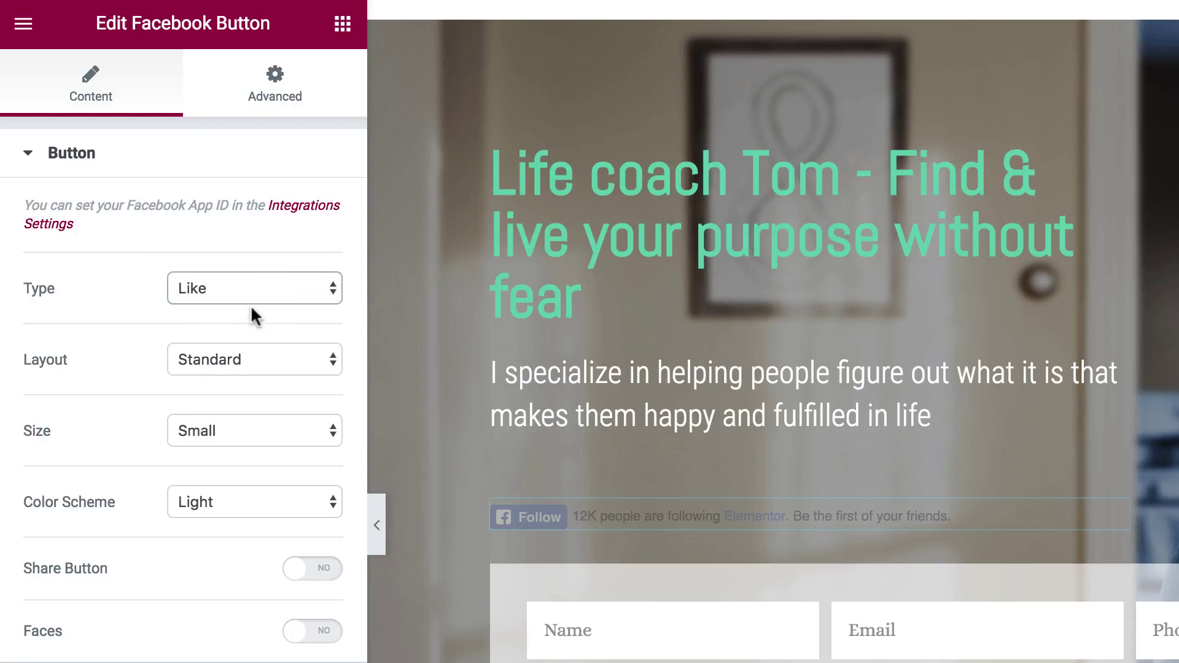
click(226, 358)
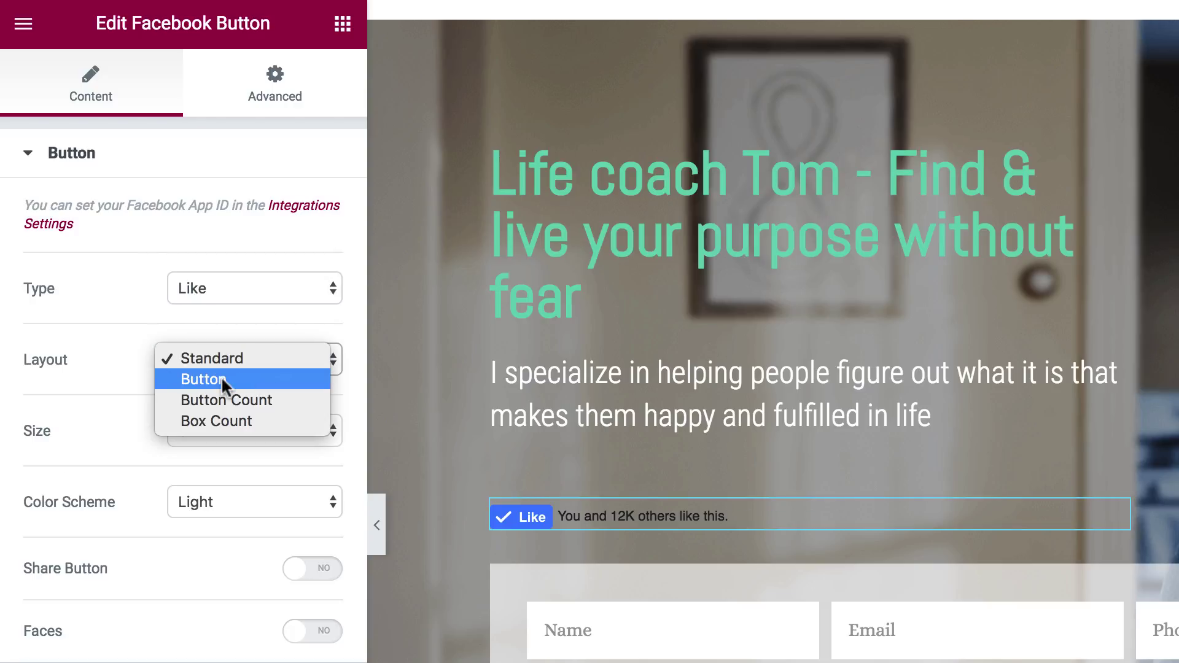
click(221, 377)
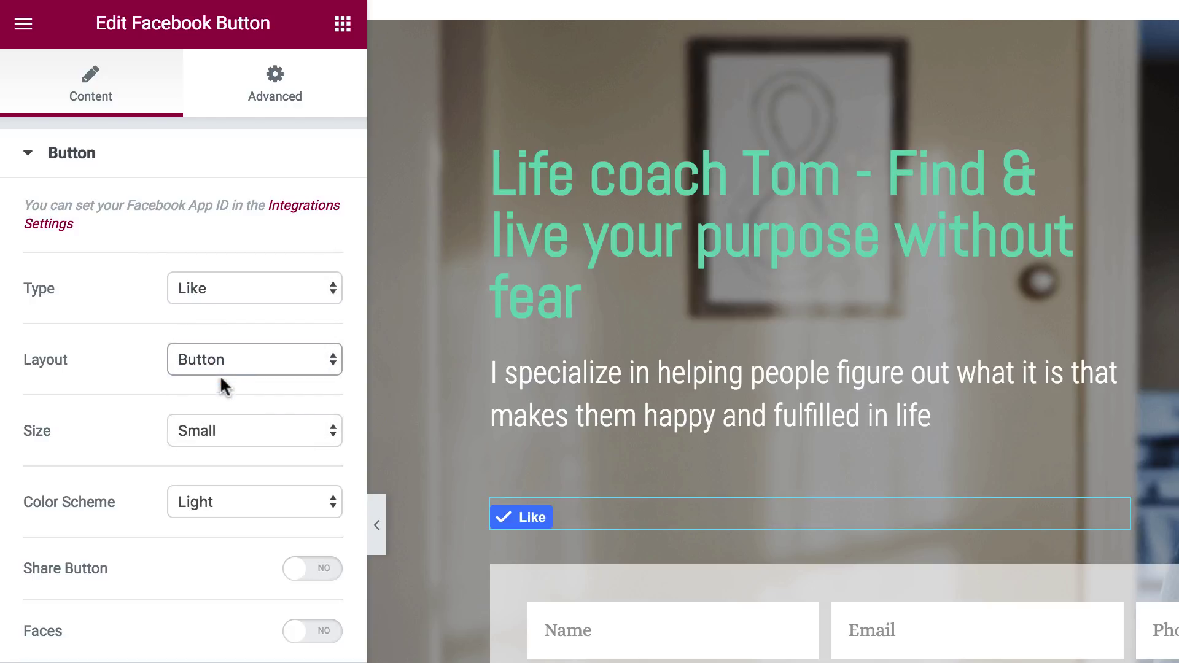
click(217, 372)
click(213, 378)
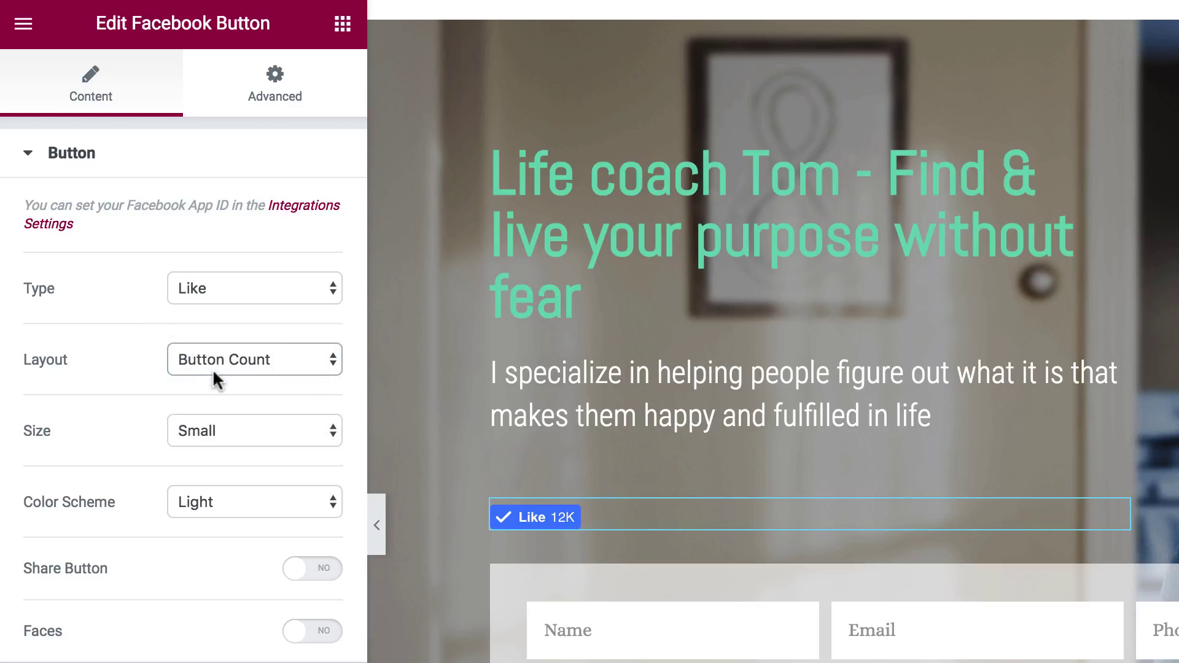
click(212, 369)
click(216, 379)
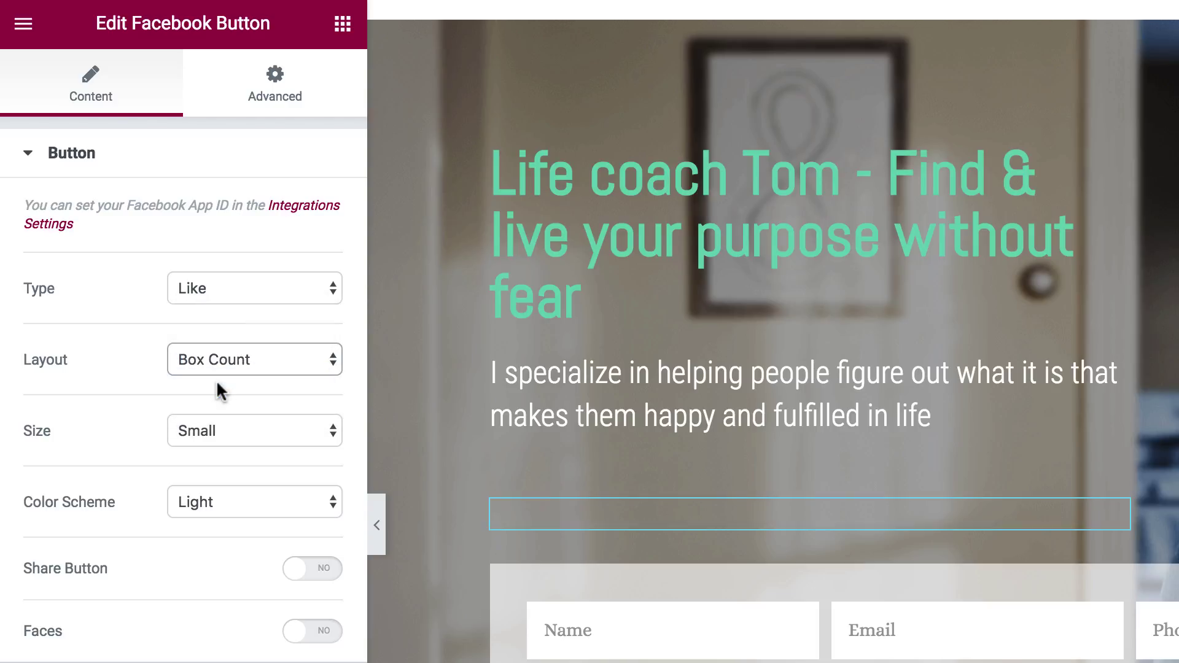
click(218, 374)
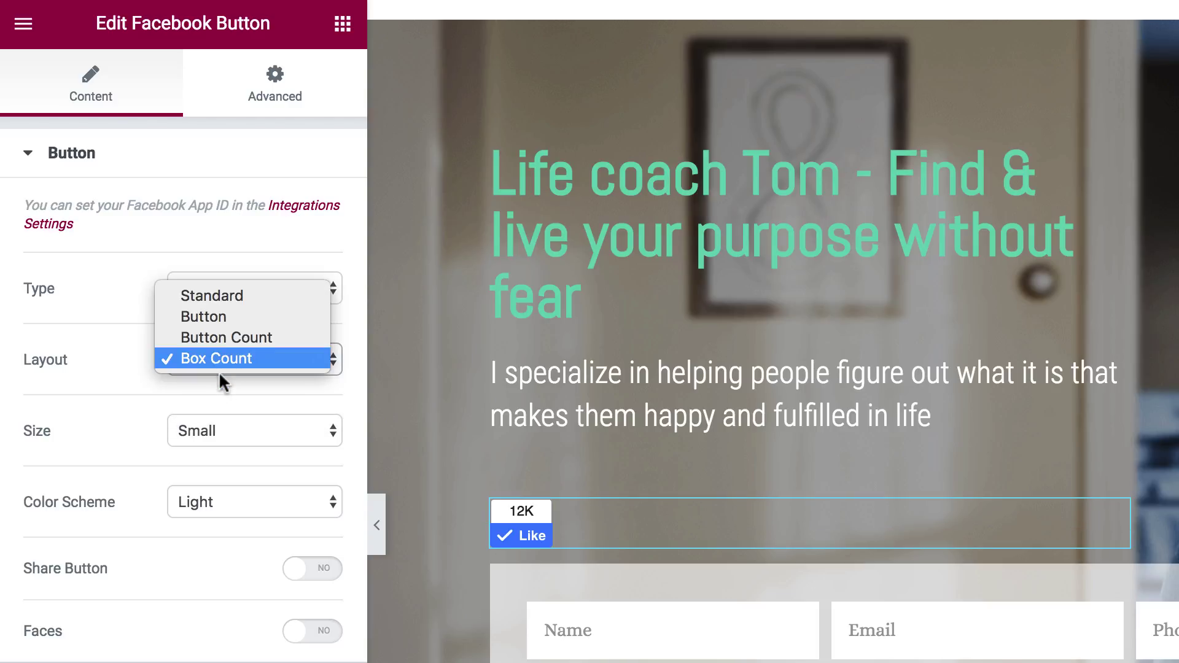
click(225, 295)
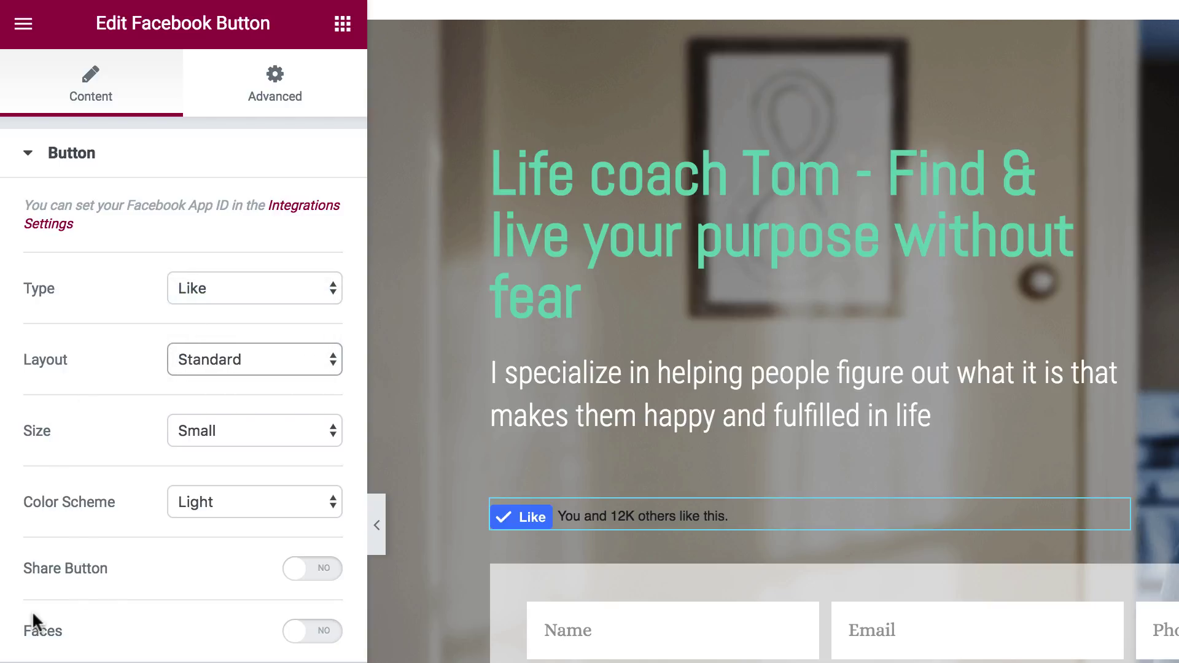
click(297, 636)
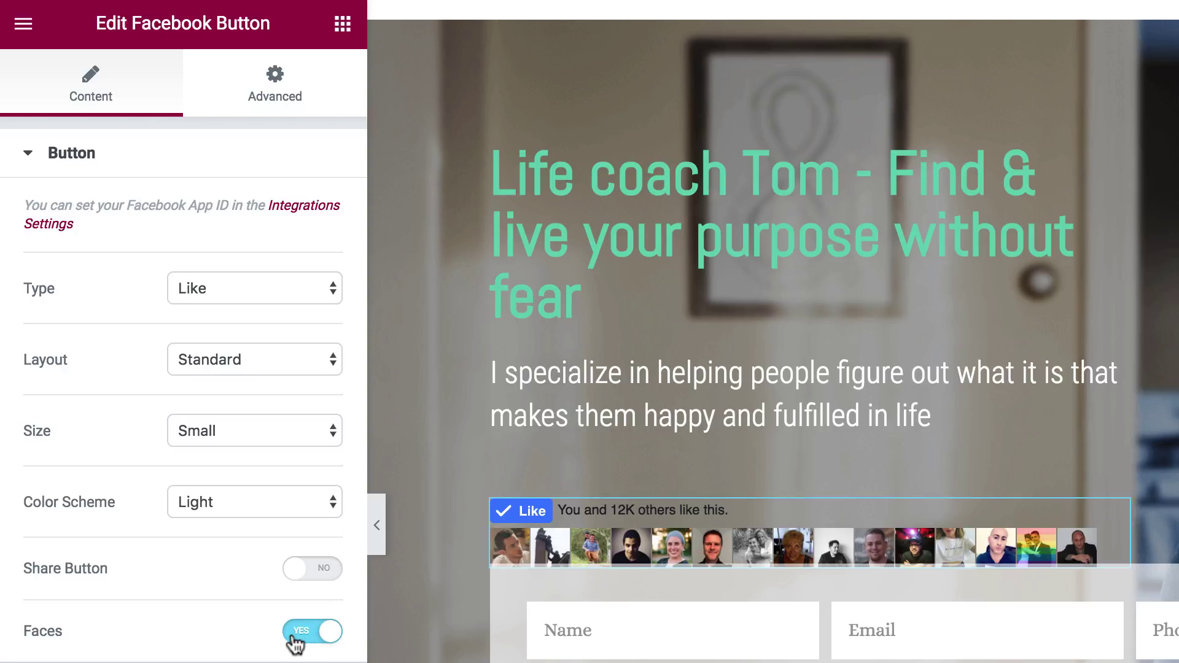
click(297, 635)
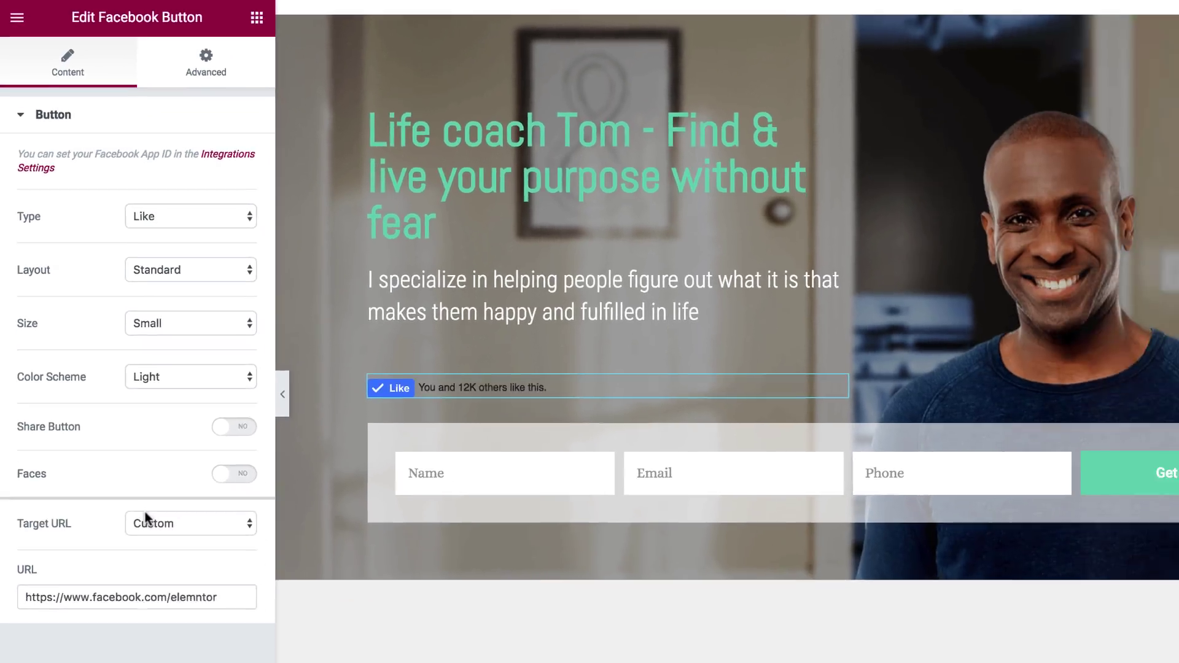
Drag a Facebook Embed into the empty right column beside the therapy text, keeping Type as Post.
scroll(422, 315, down, 7)
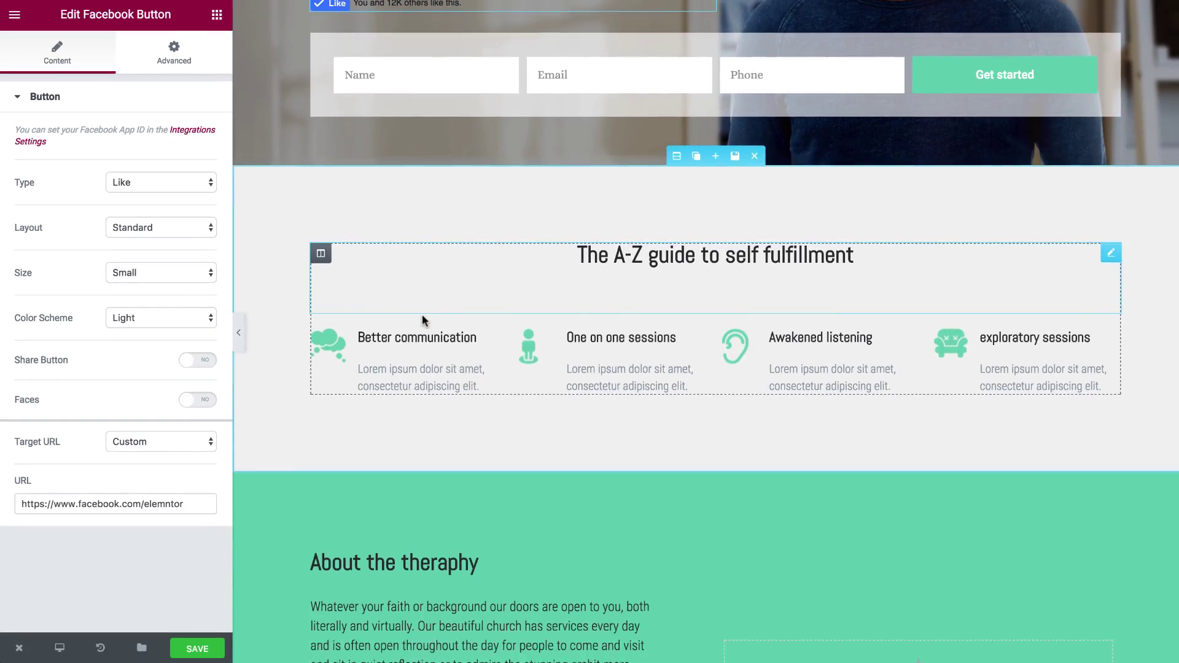
scroll(422, 315, down, 3)
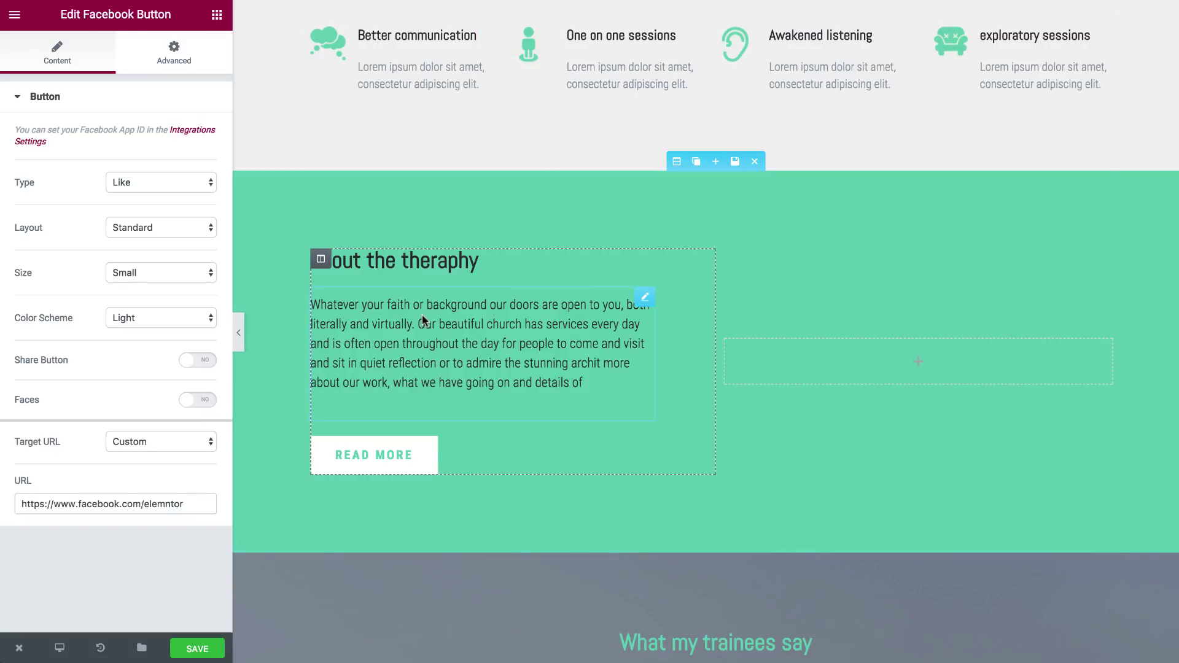
click(218, 17)
click(111, 79)
text(face)
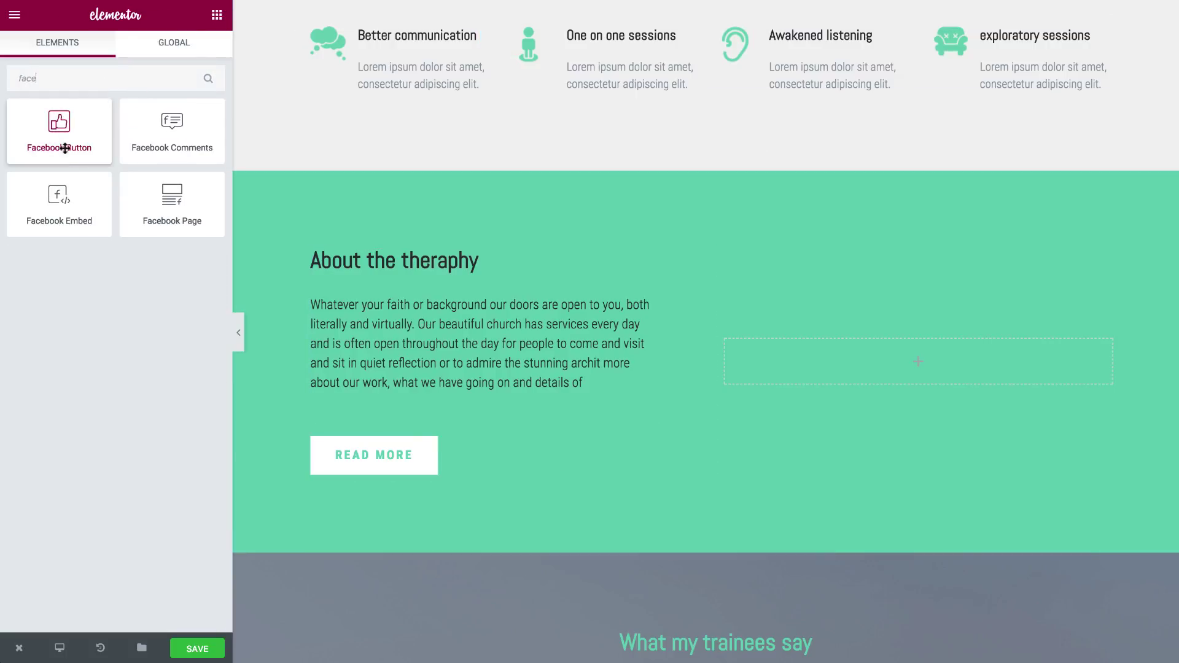
drag(59, 197, 815, 361)
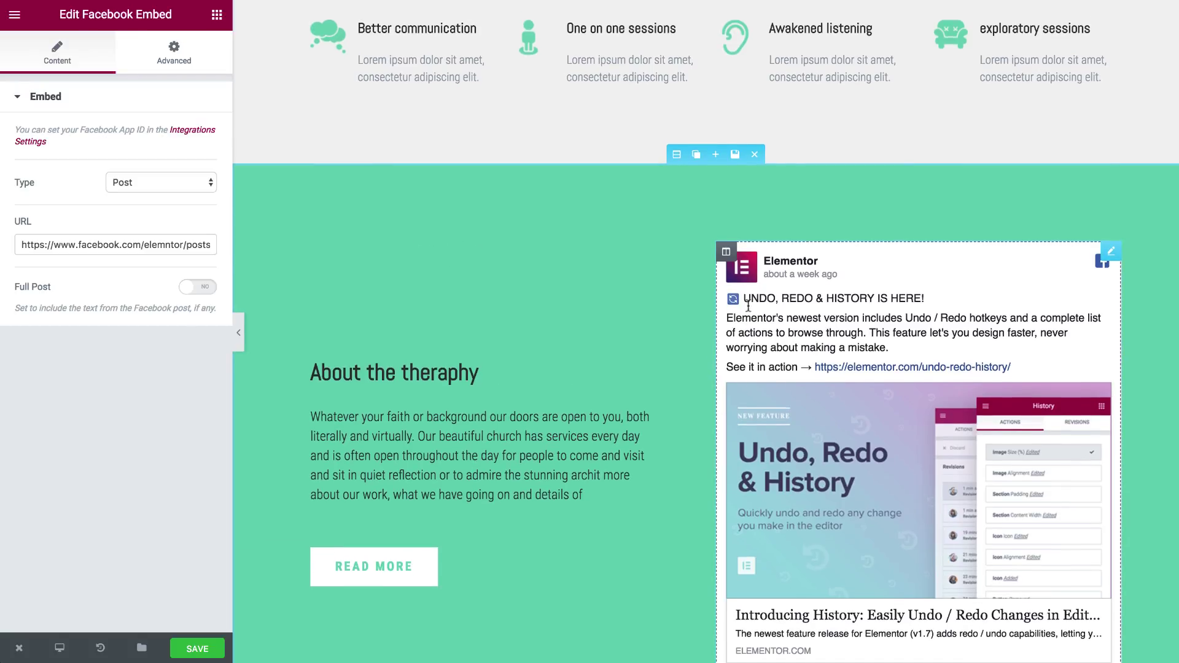
click(184, 182)
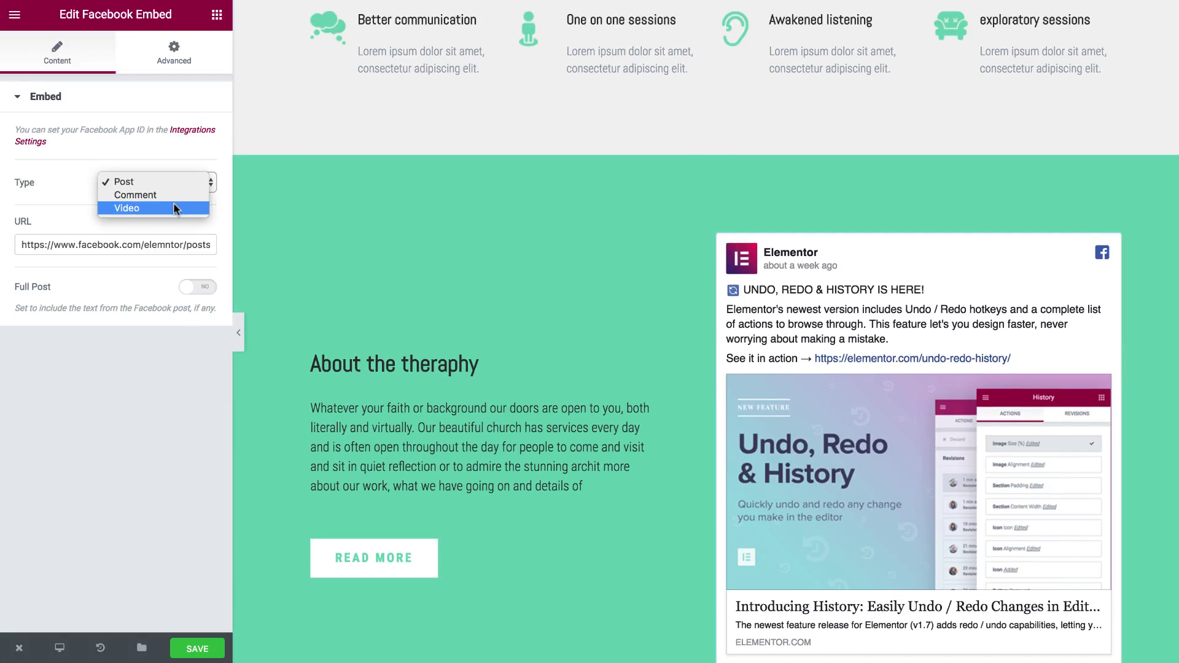
click(334, 180)
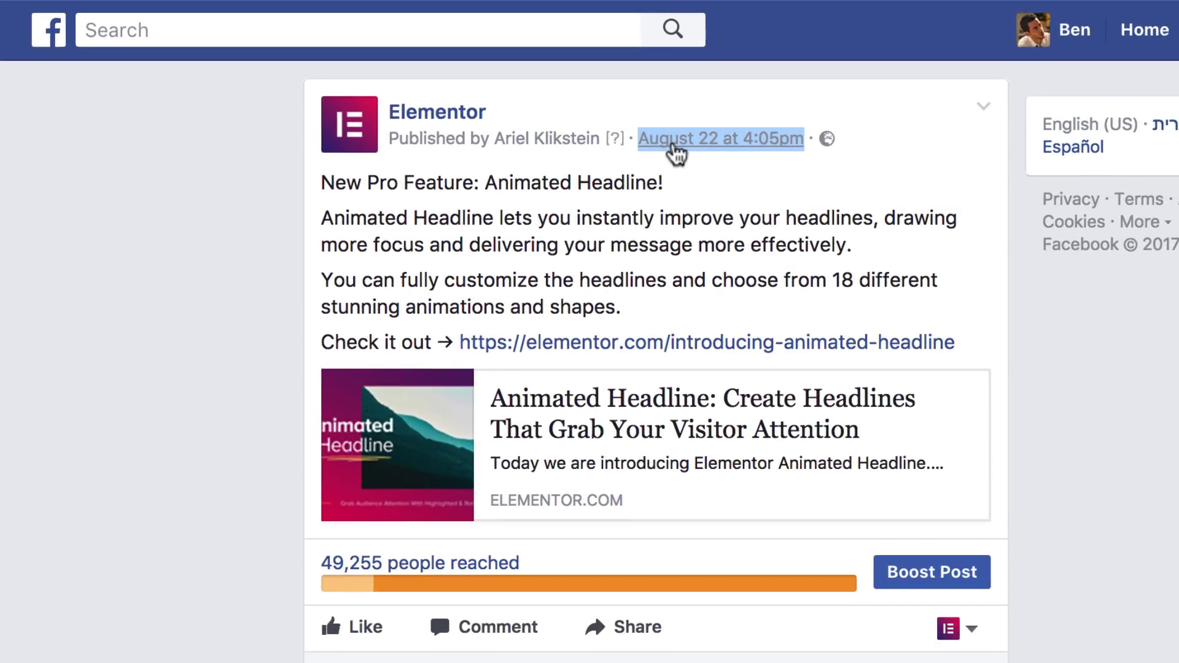
Copy the Animated Headline post's link from Facebook and paste it into the embed's URL field.
right_click(675, 151)
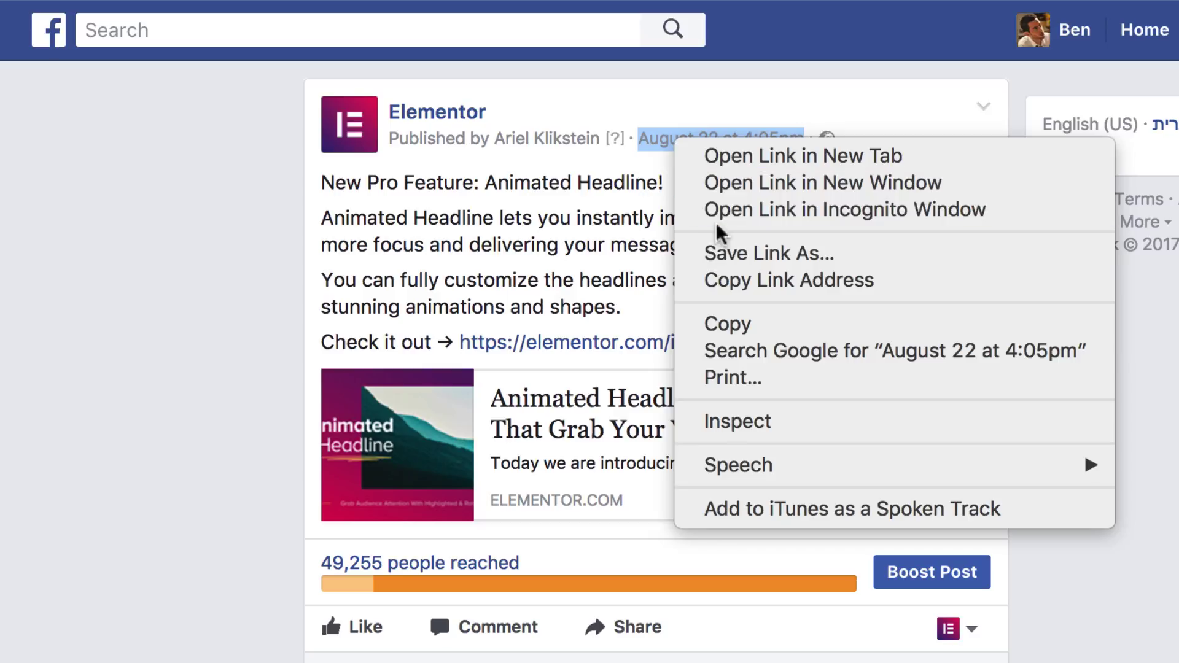
click(723, 281)
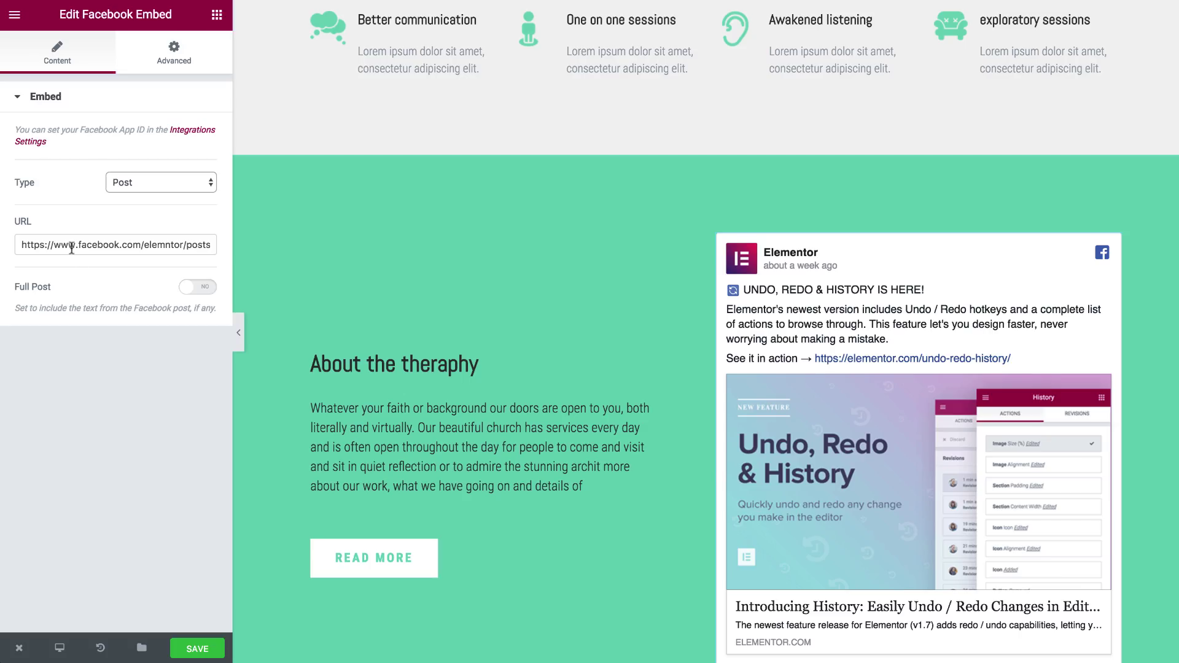
triple_click(71, 247)
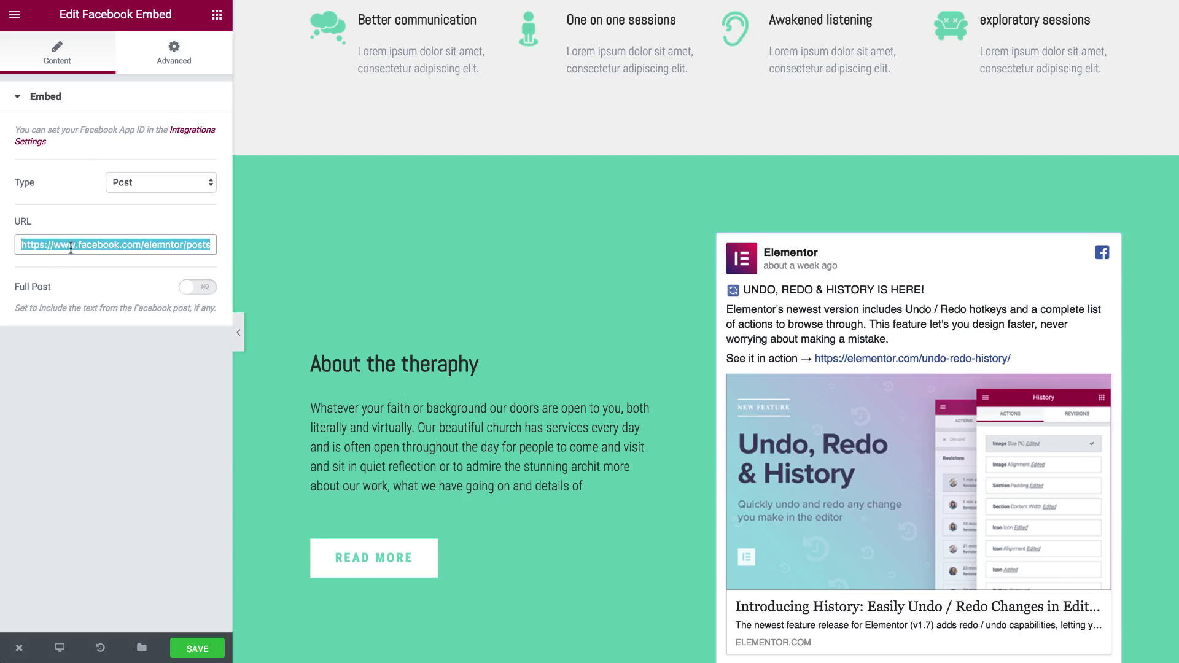
key(ctrl+v)
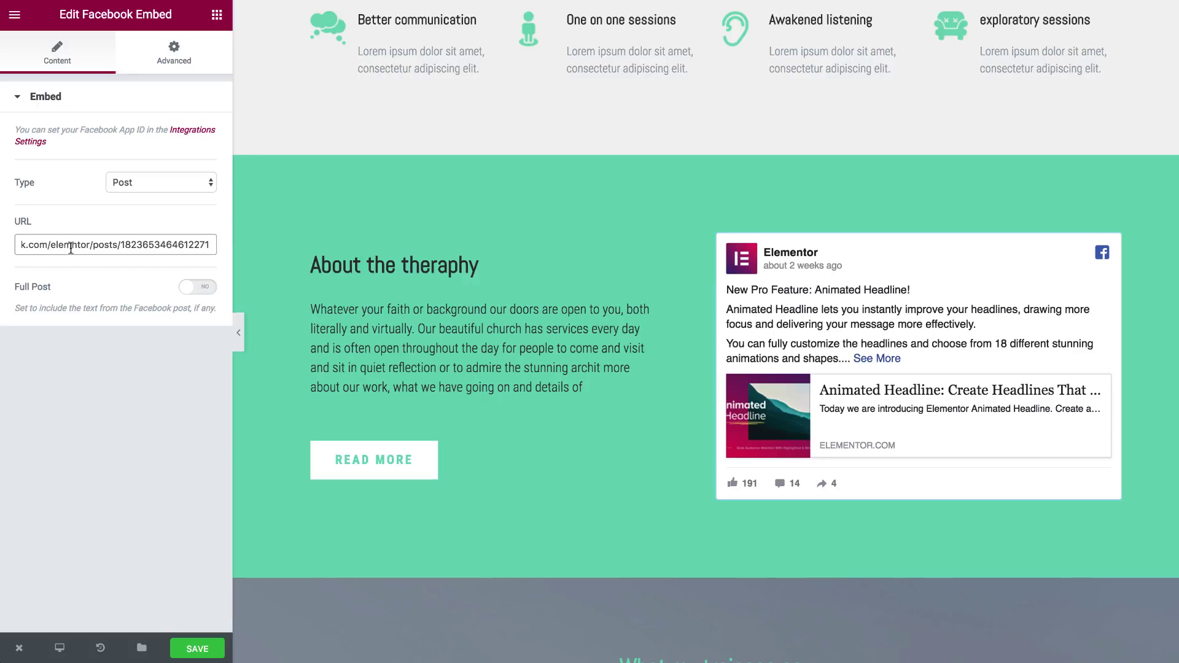
Switch the embed Type to Comment and replace its URL with a copied comment link.
click(124, 187)
click(127, 194)
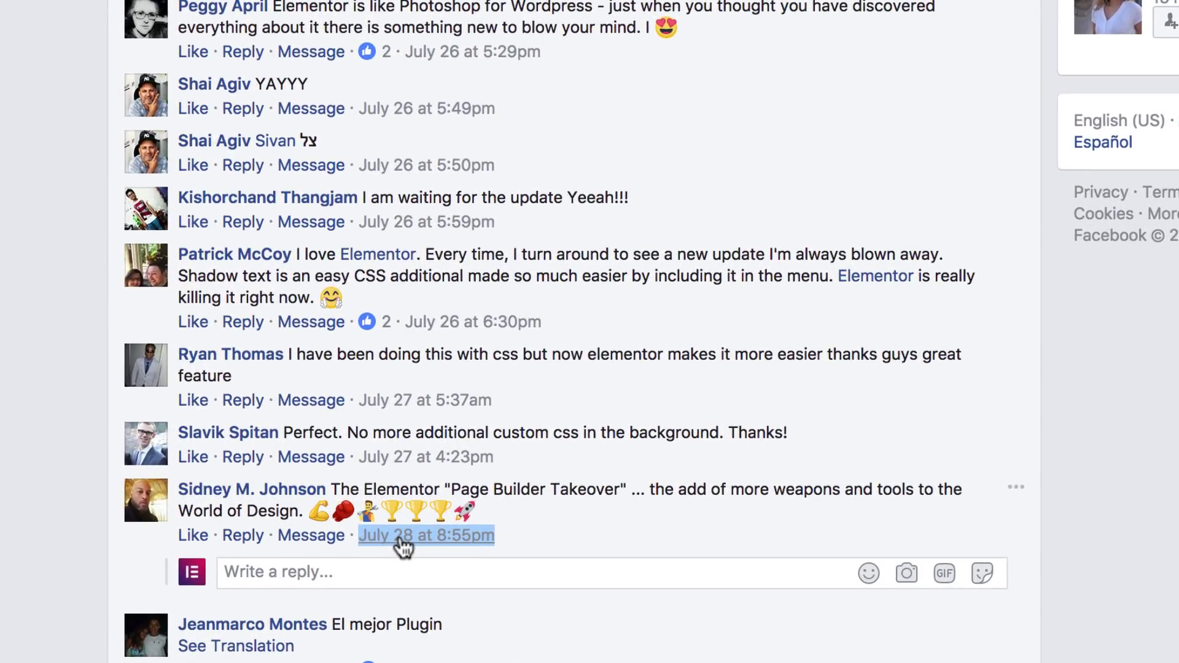
right_click(401, 538)
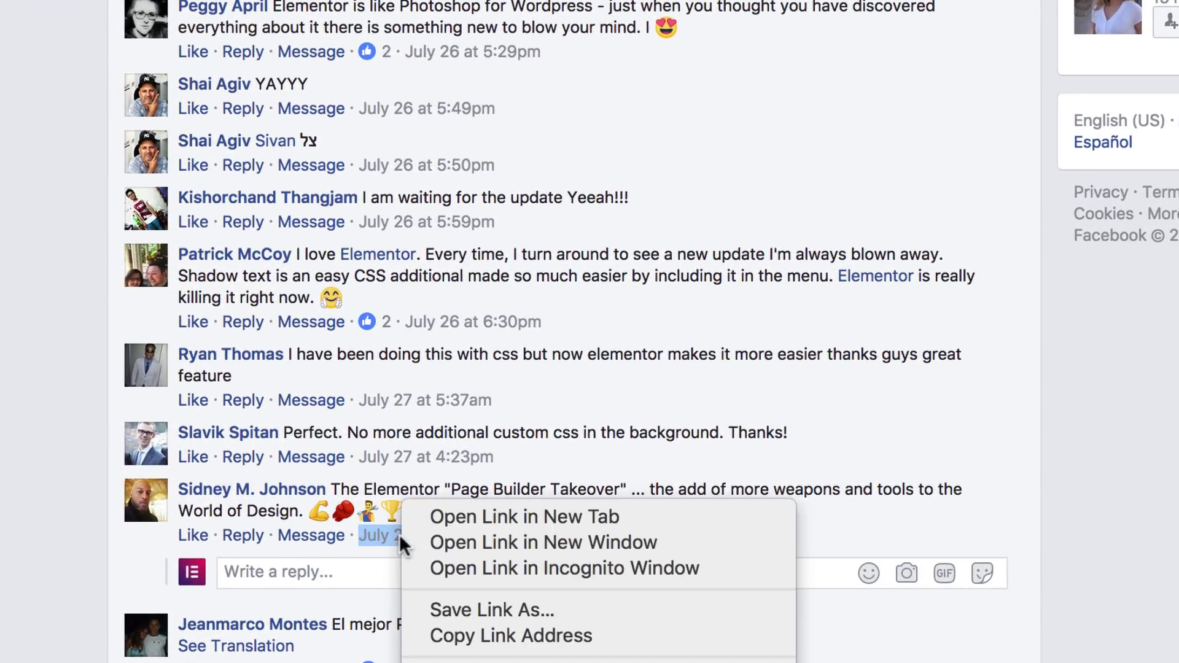
click(455, 629)
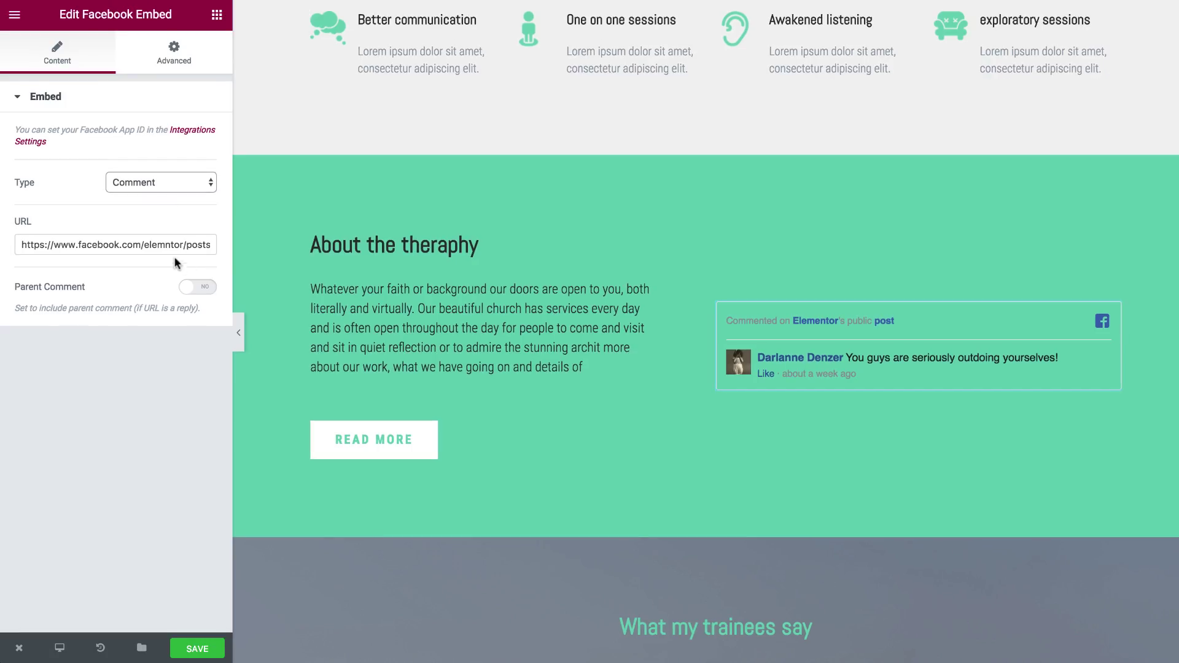
triple_click(167, 247)
key(ctrl+v)
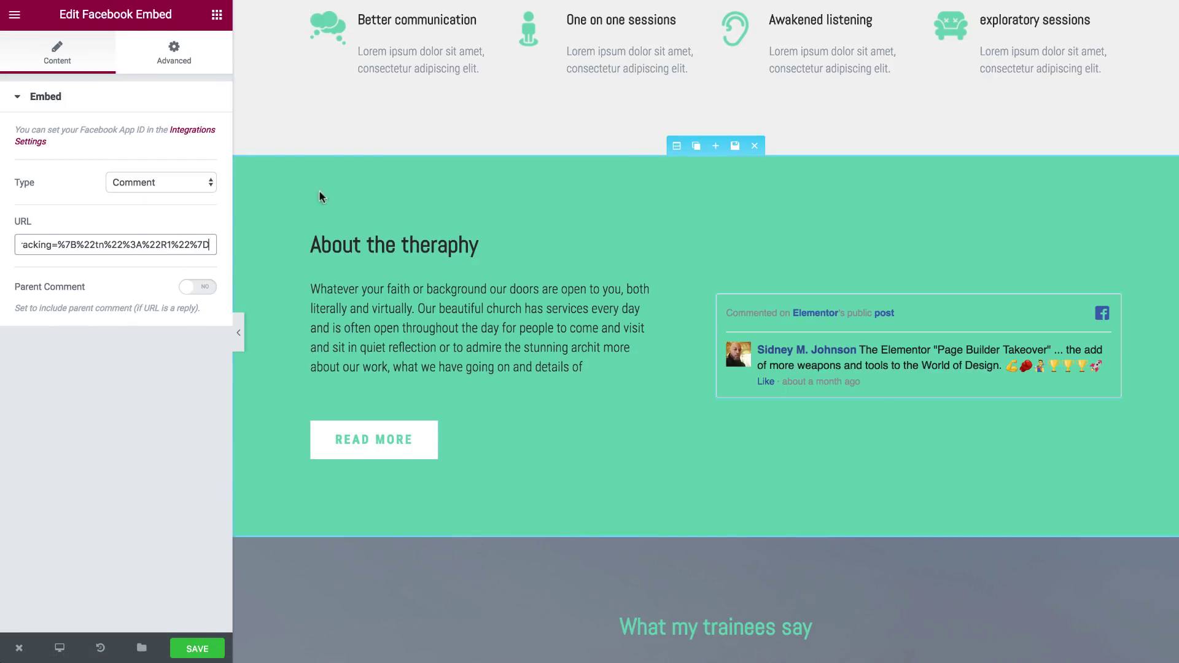
click(175, 186)
Set the embed Type to Video and select the Elementor PRO introduction video's URL on Facebook.
click(171, 197)
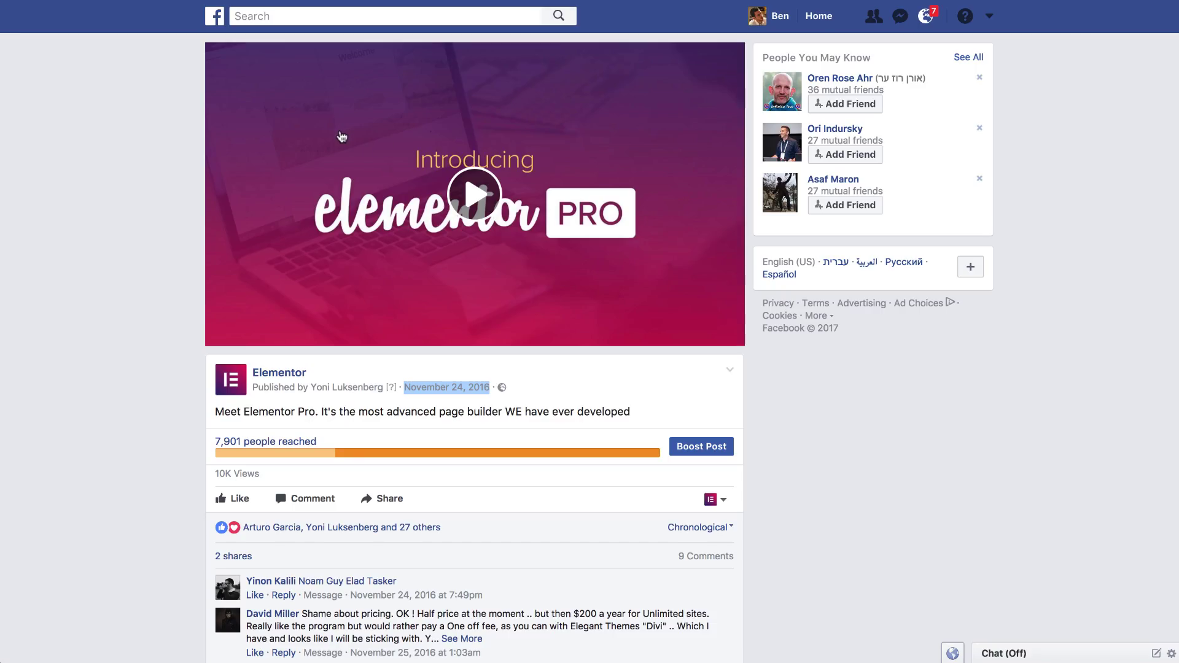
right_click(342, 141)
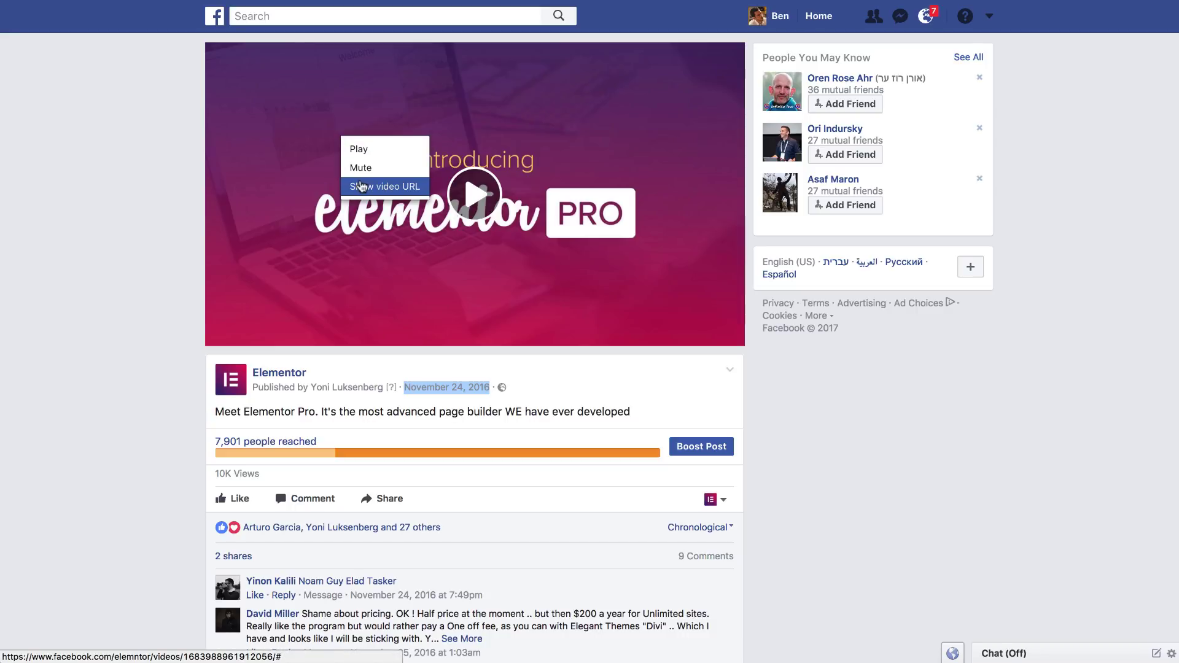
click(362, 184)
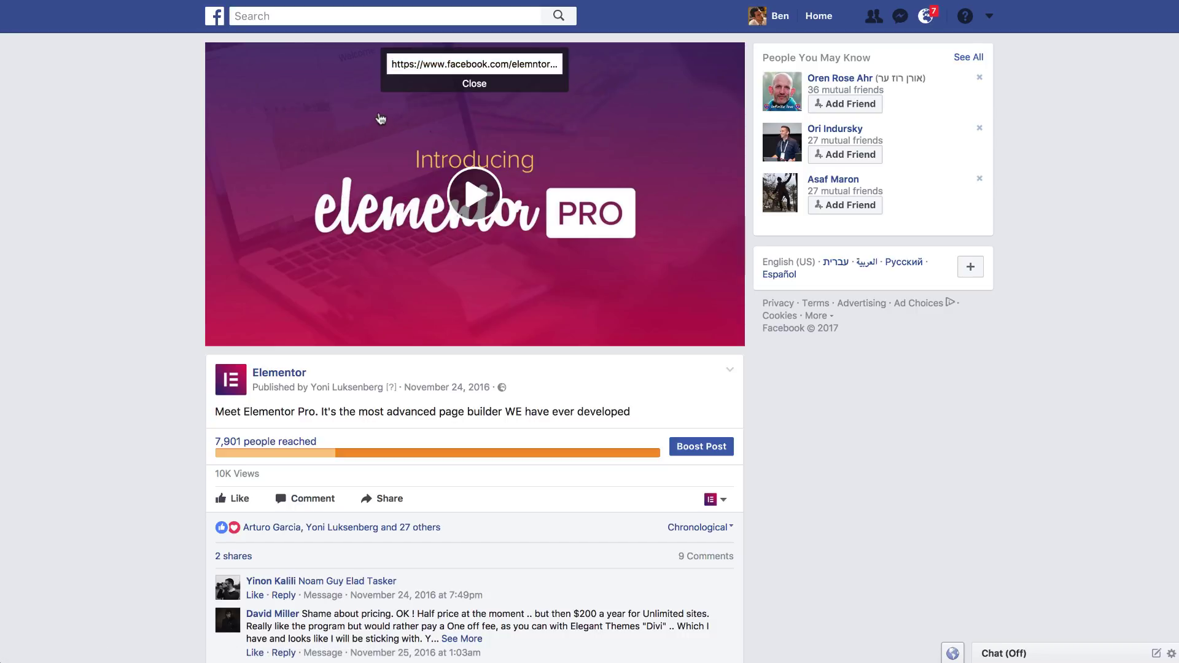
click(399, 66)
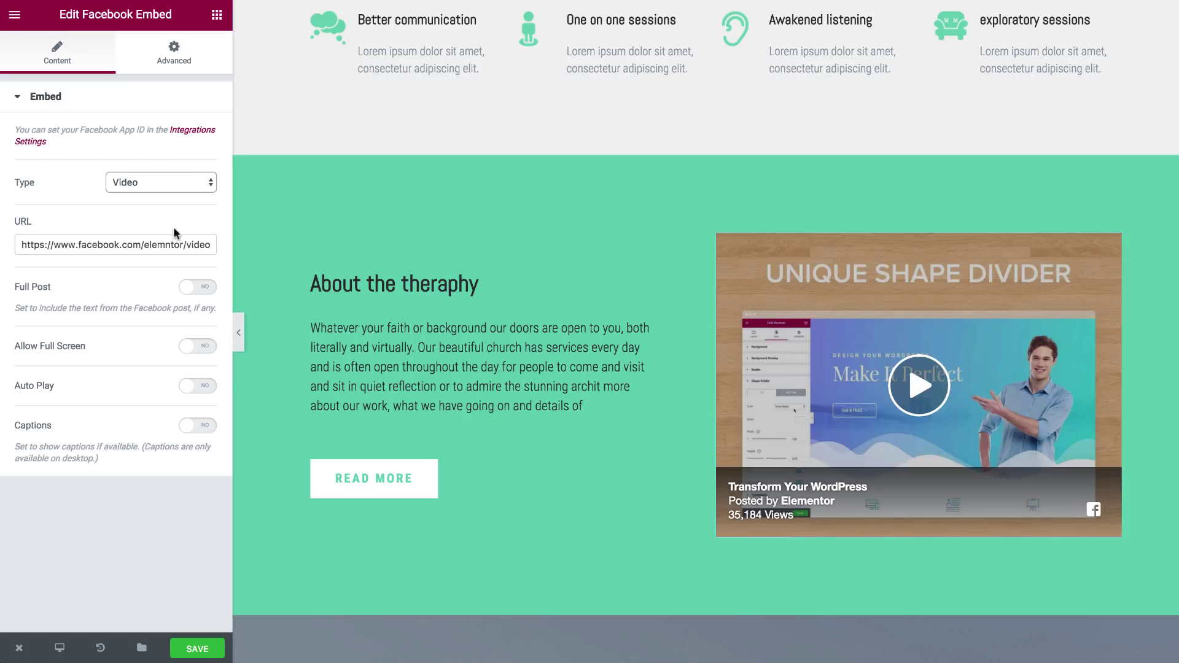
Replace the embed's URL with the copied Elementor Pro introduction video link.
triple_click(167, 236)
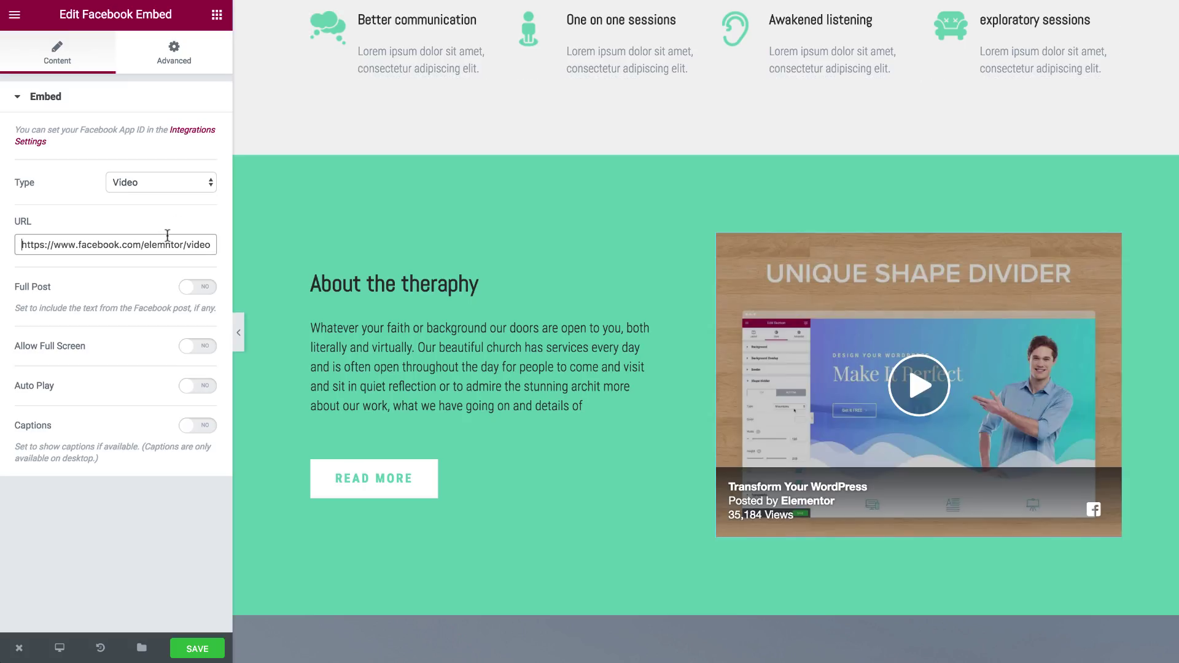
key(ctrl+v)
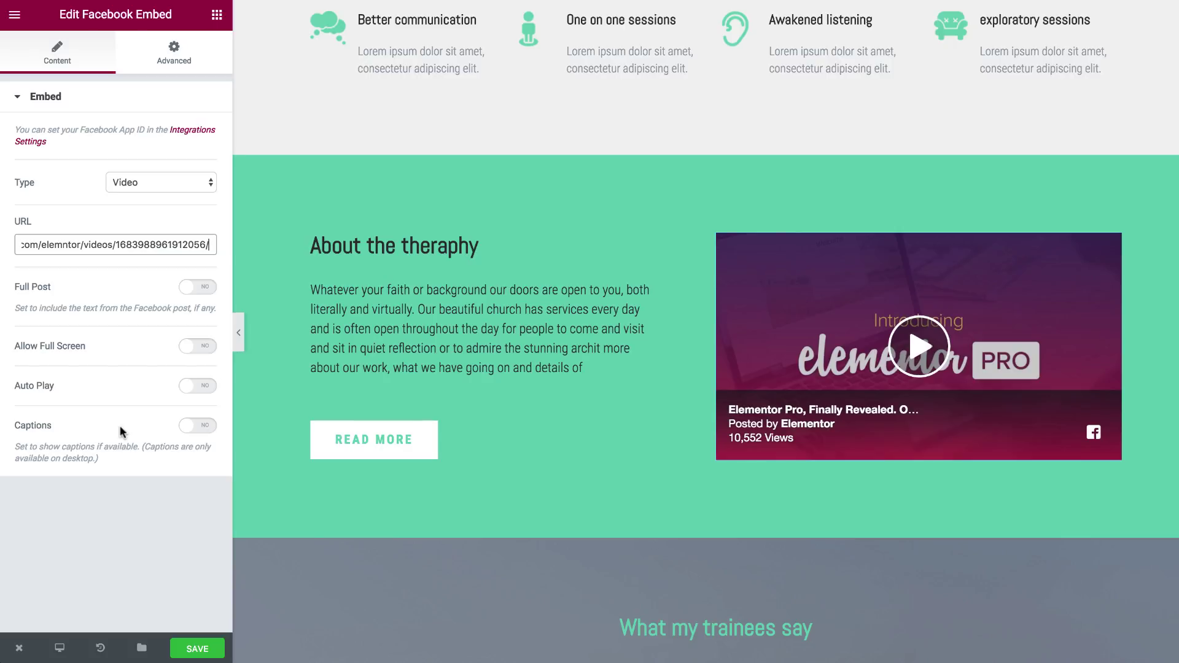
scroll(608, 271, down, 10)
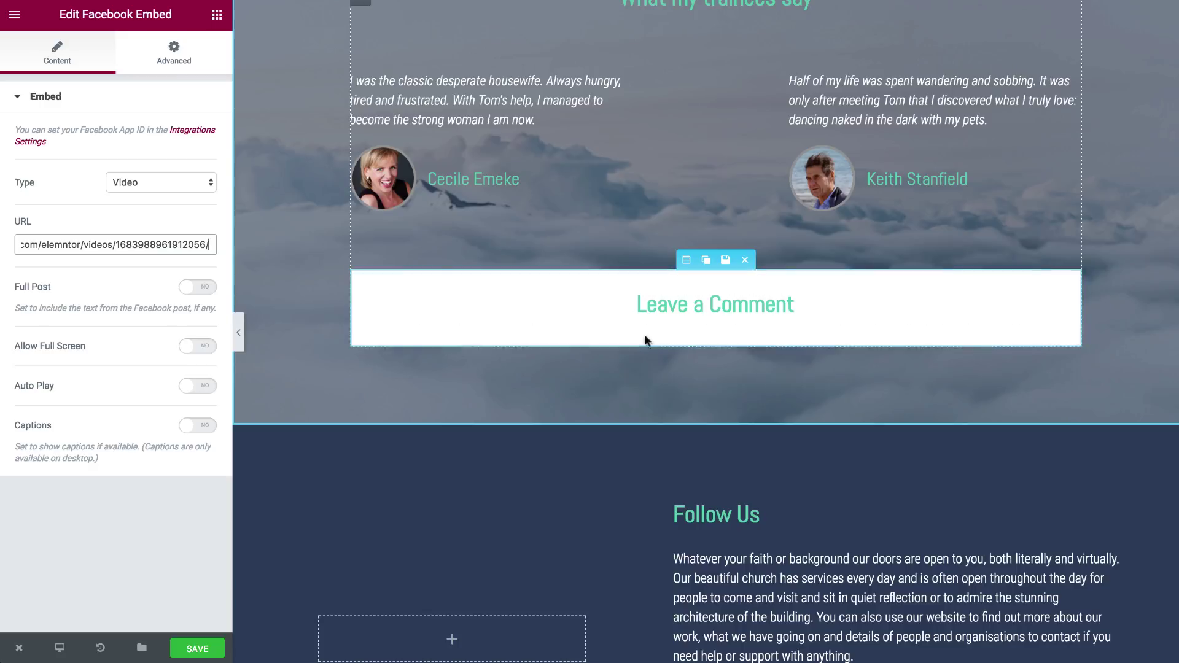
Add Facebook Comments to the Leave a Comment section, targeting the custom TechCrunch article URL.
click(217, 14)
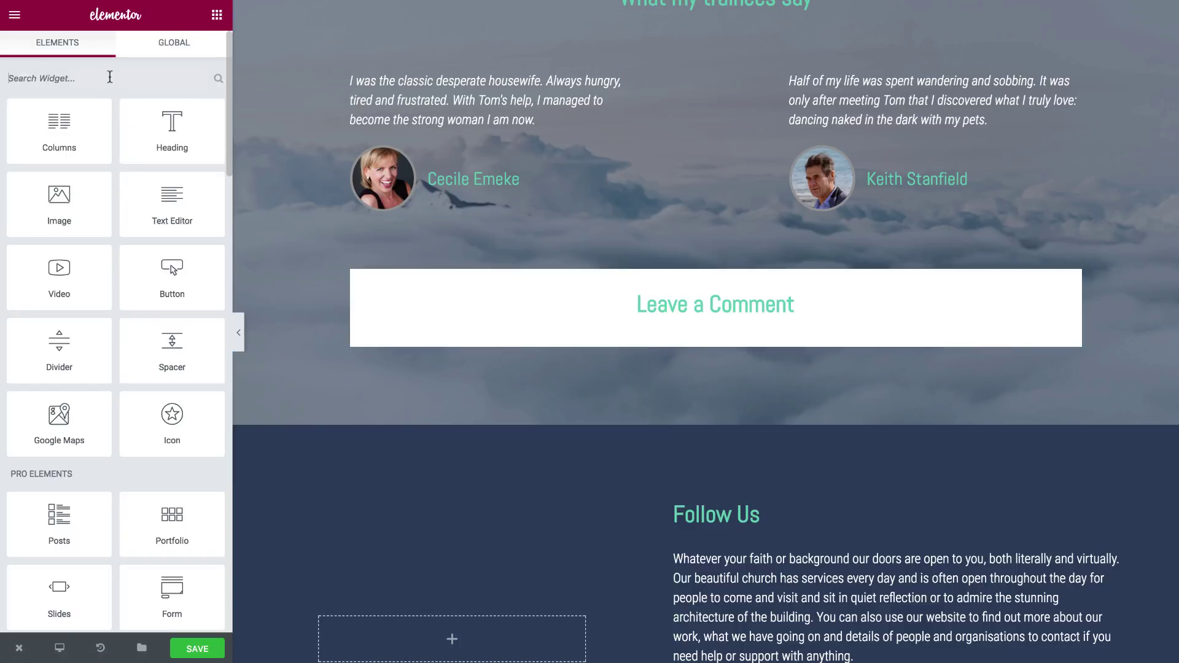
text(face)
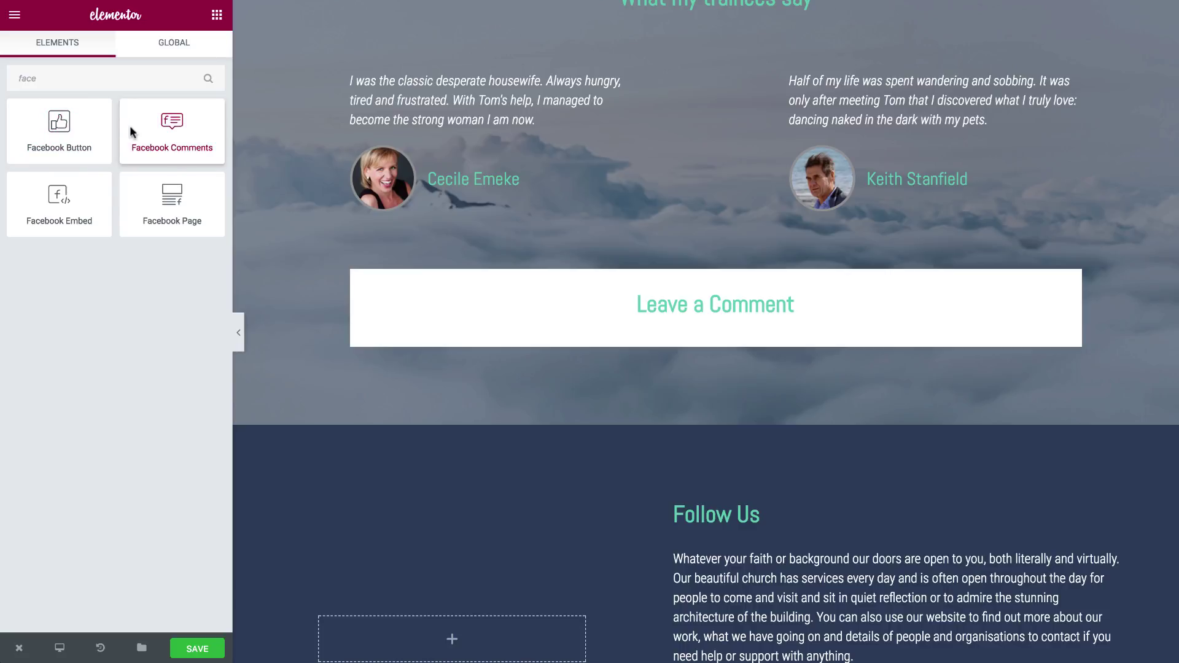
drag(132, 131, 650, 311)
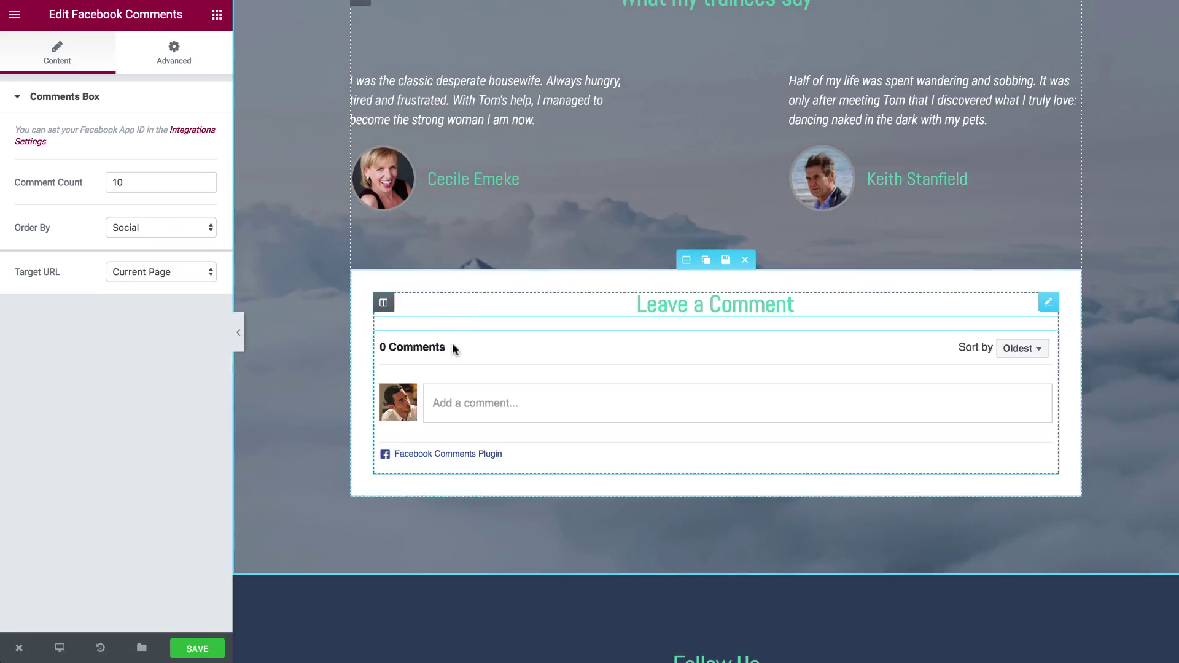
click(123, 275)
click(125, 284)
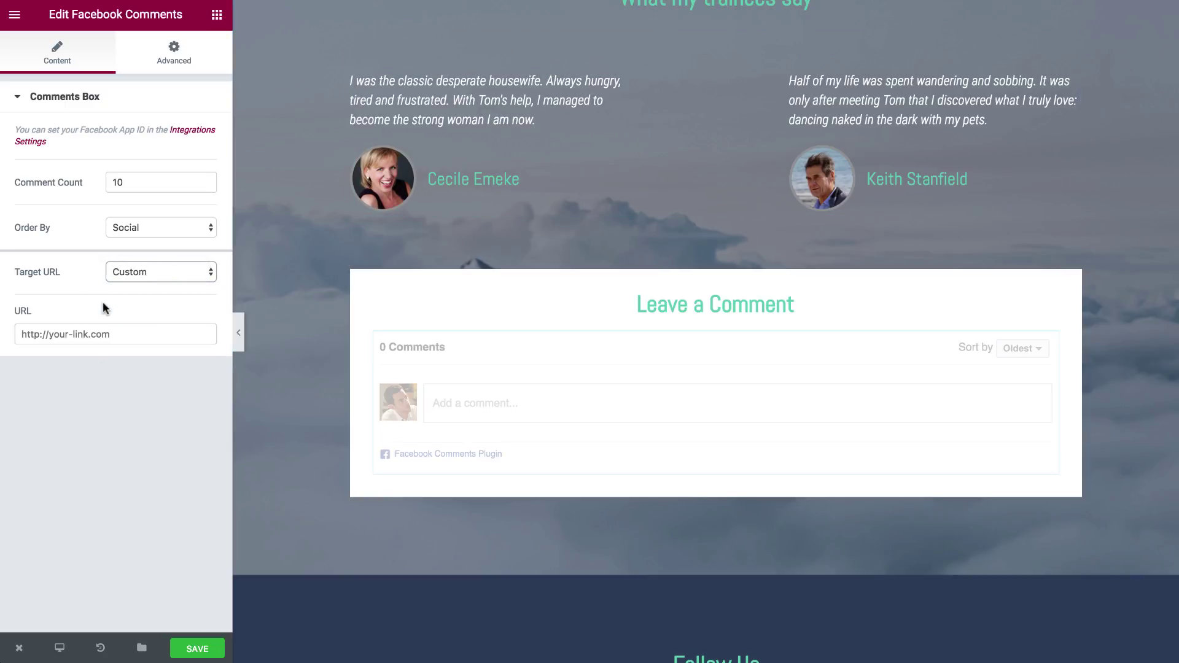
click(86, 332)
key(ctrl+v)
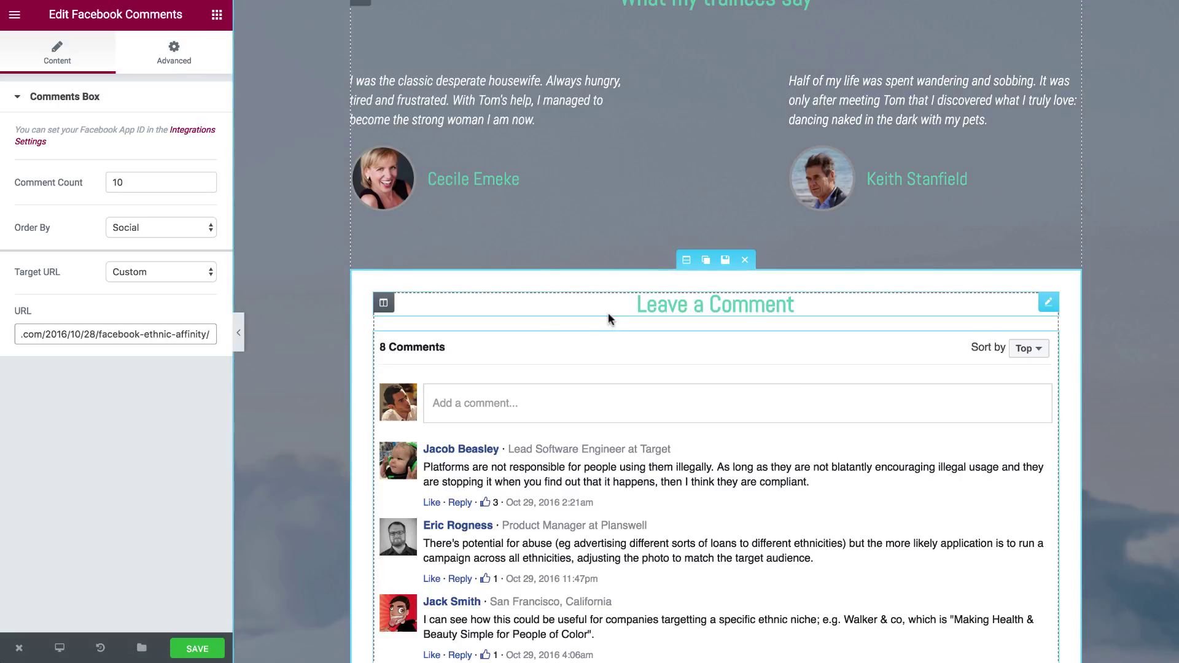
Keep the comments box's Order By setting on Social.
scroll(503, 403, down, 1)
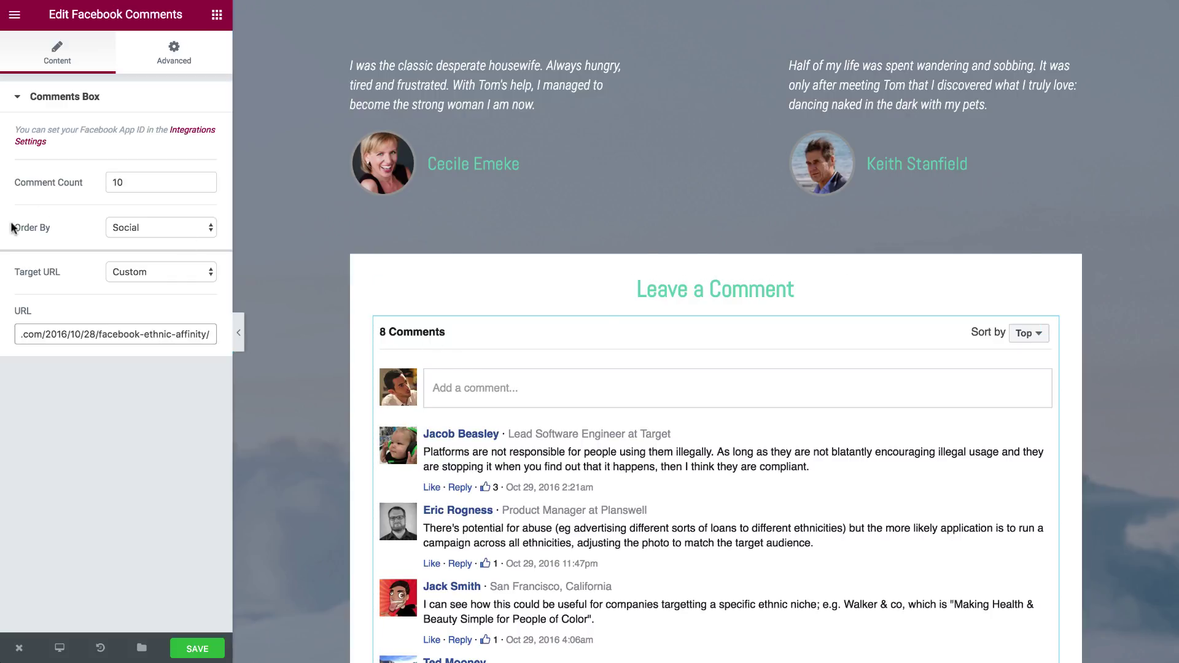
click(132, 231)
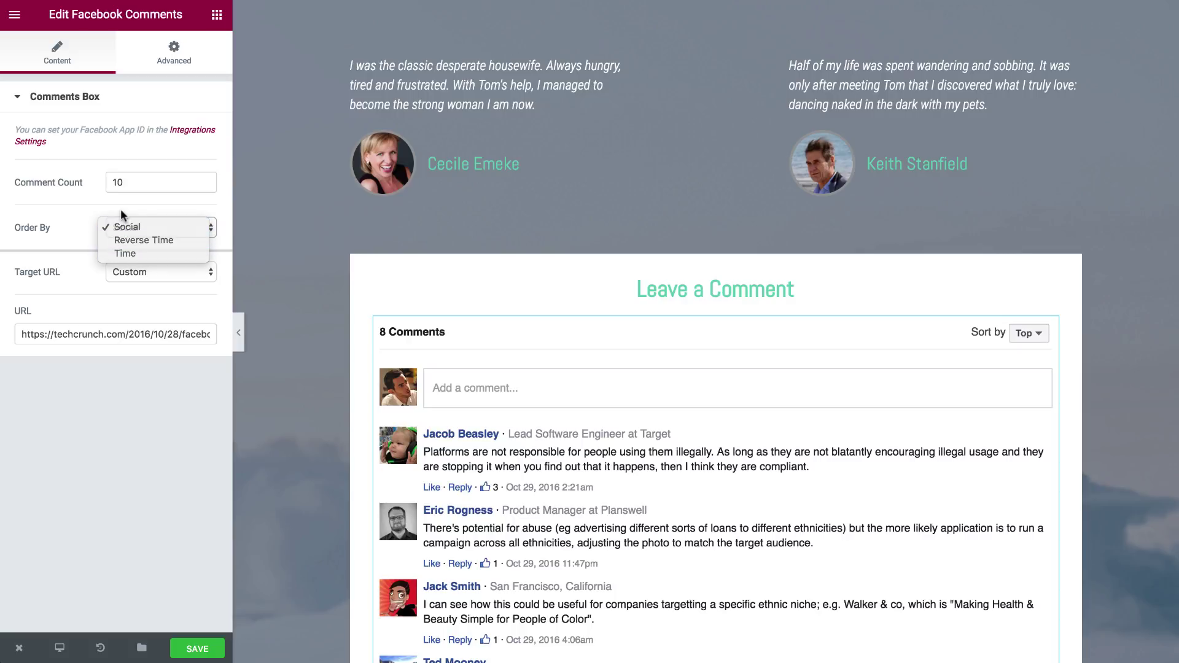
click(98, 207)
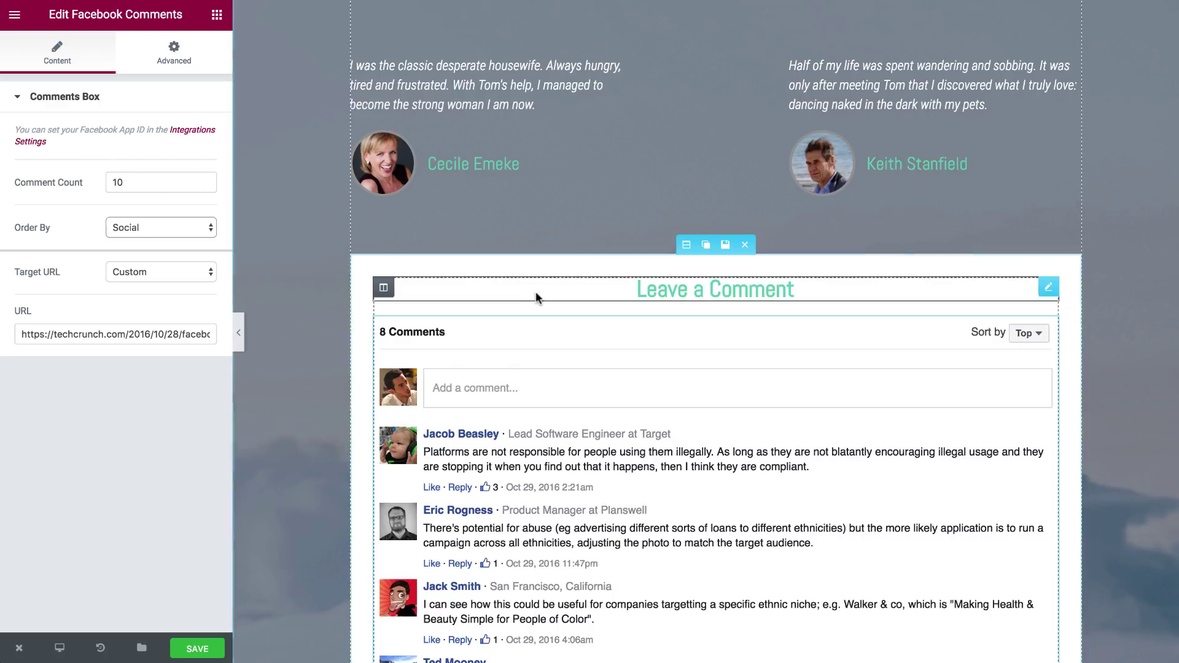
scroll(539, 297, down, 15)
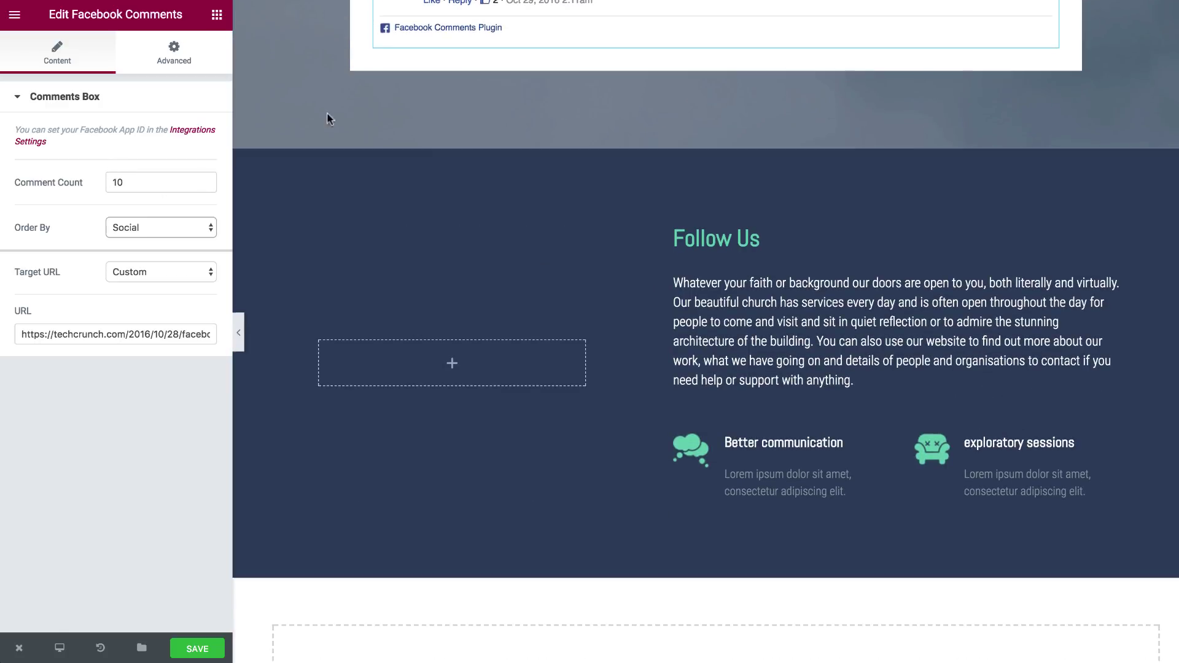
Drag a Facebook Page widget into the empty column next to the Follow Us text.
click(217, 14)
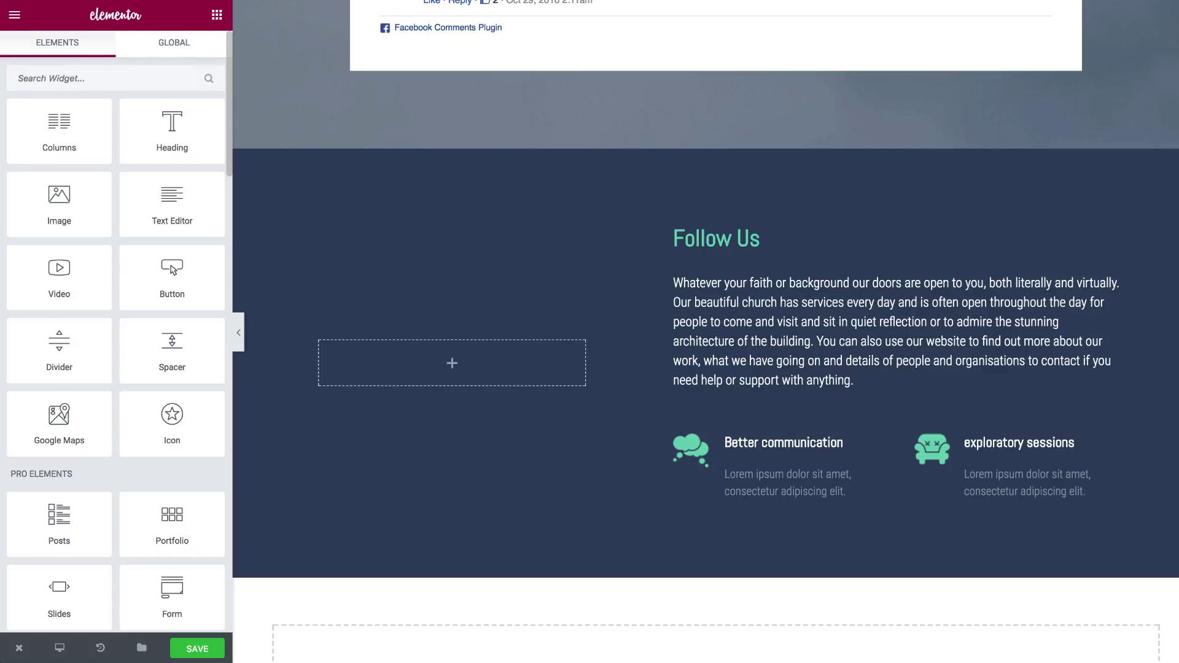
text(face)
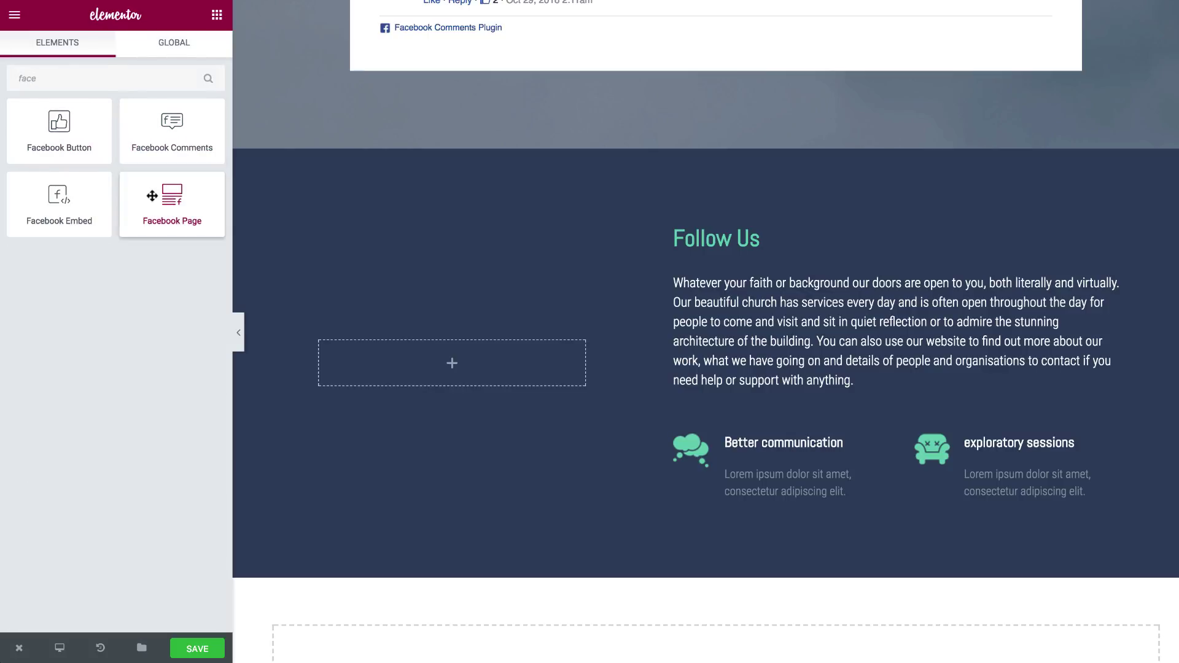
drag(151, 195, 415, 352)
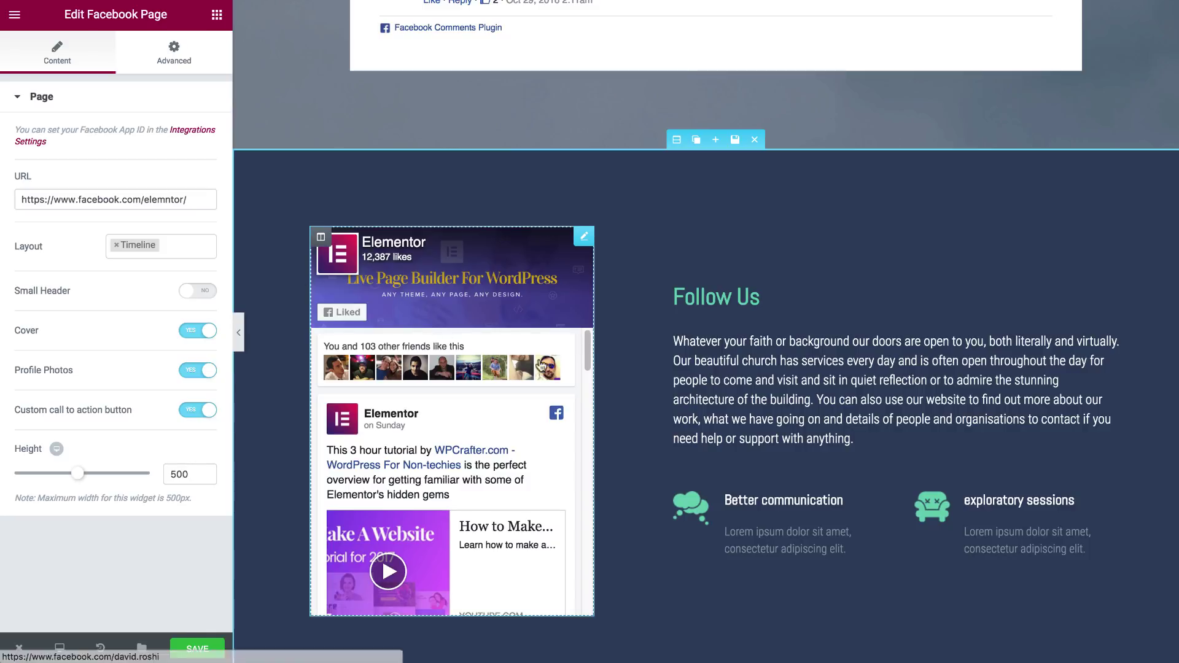
scroll(793, 311, down, 2)
scroll(793, 311, down, 2)
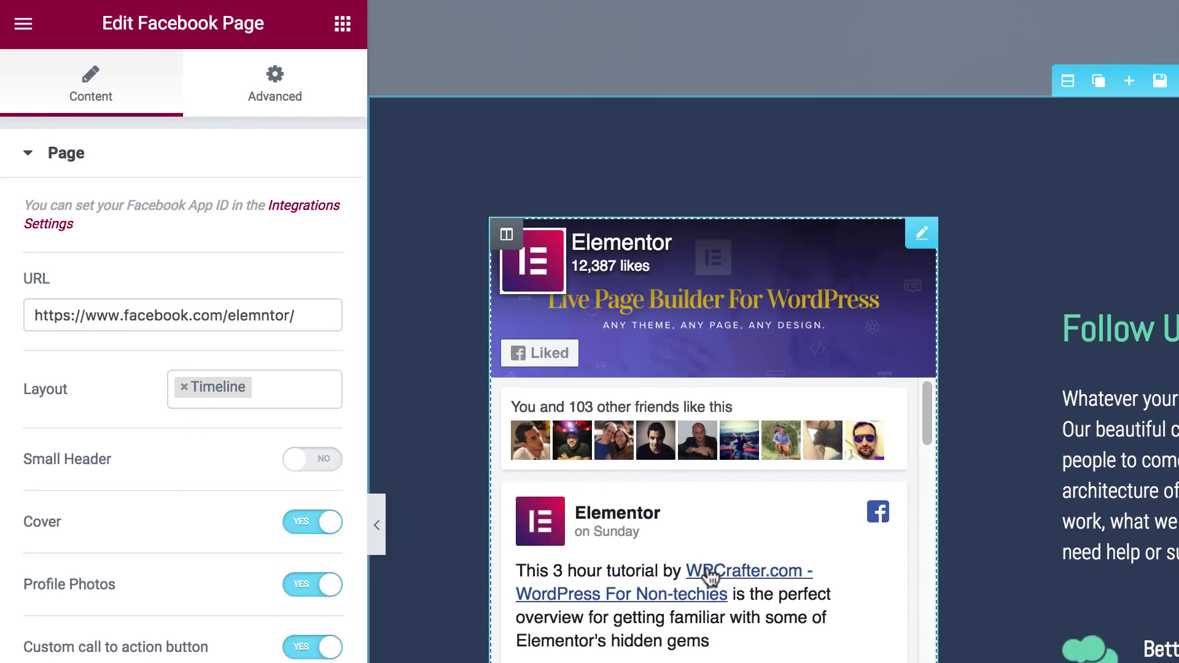
scroll(701, 568, down, 5)
scroll(709, 578, up, 4)
scroll(709, 578, up, 3)
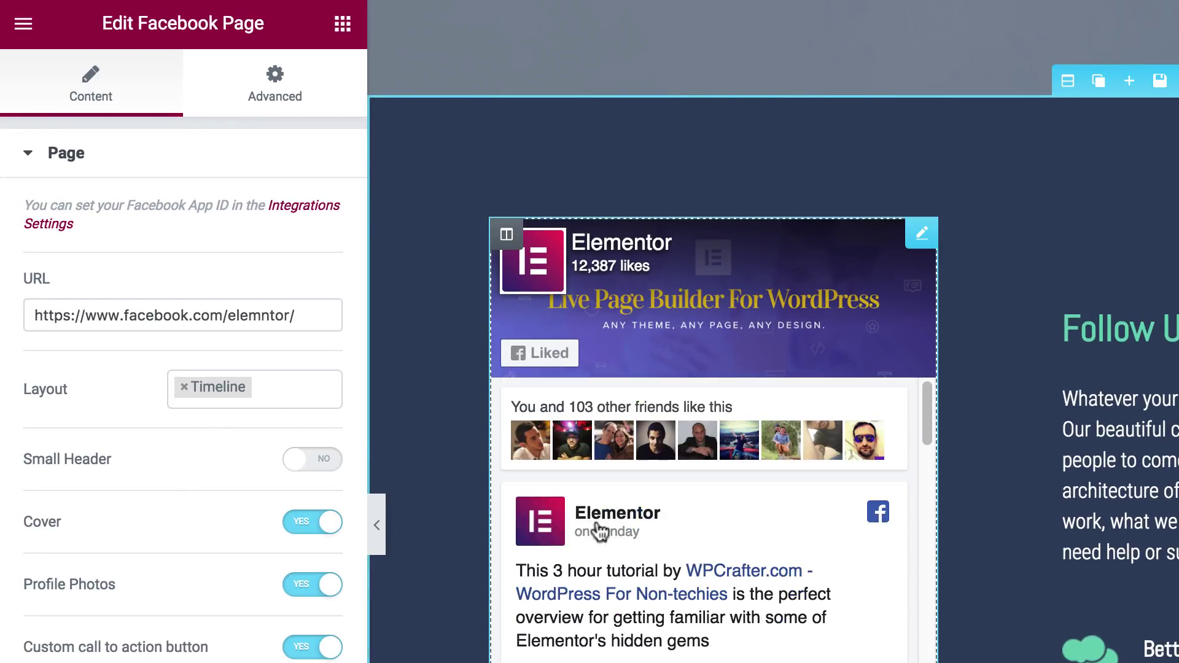
Add Events and Messages tabs to the Page widget's layout, previewing each tab.
click(243, 389)
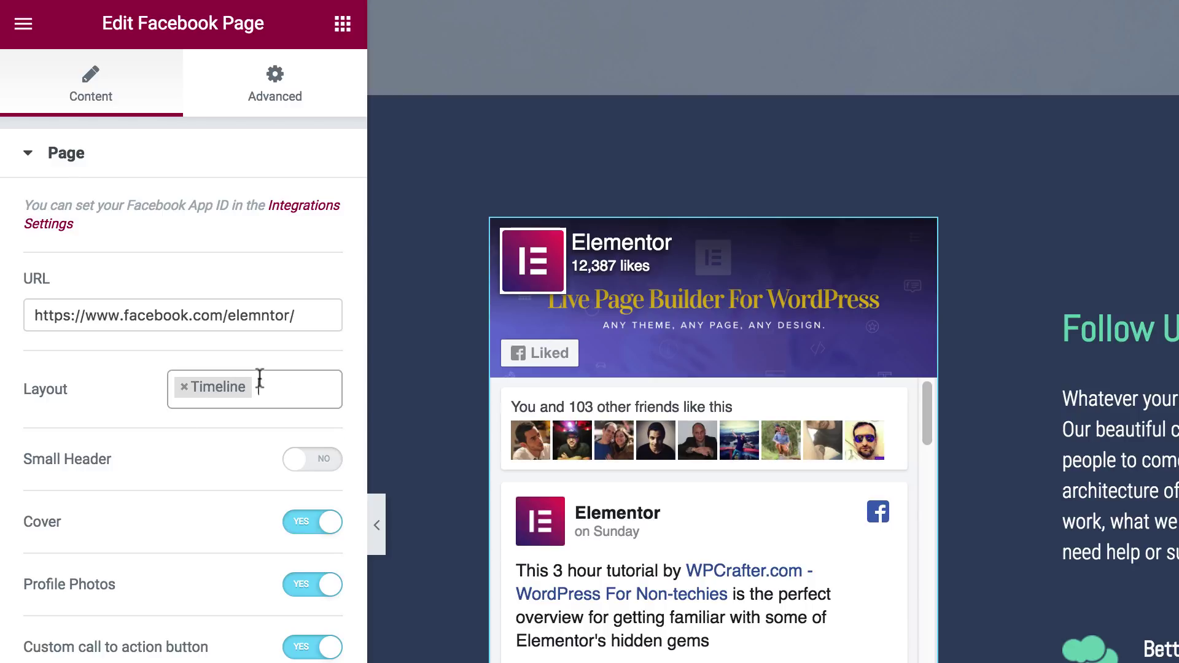
click(205, 453)
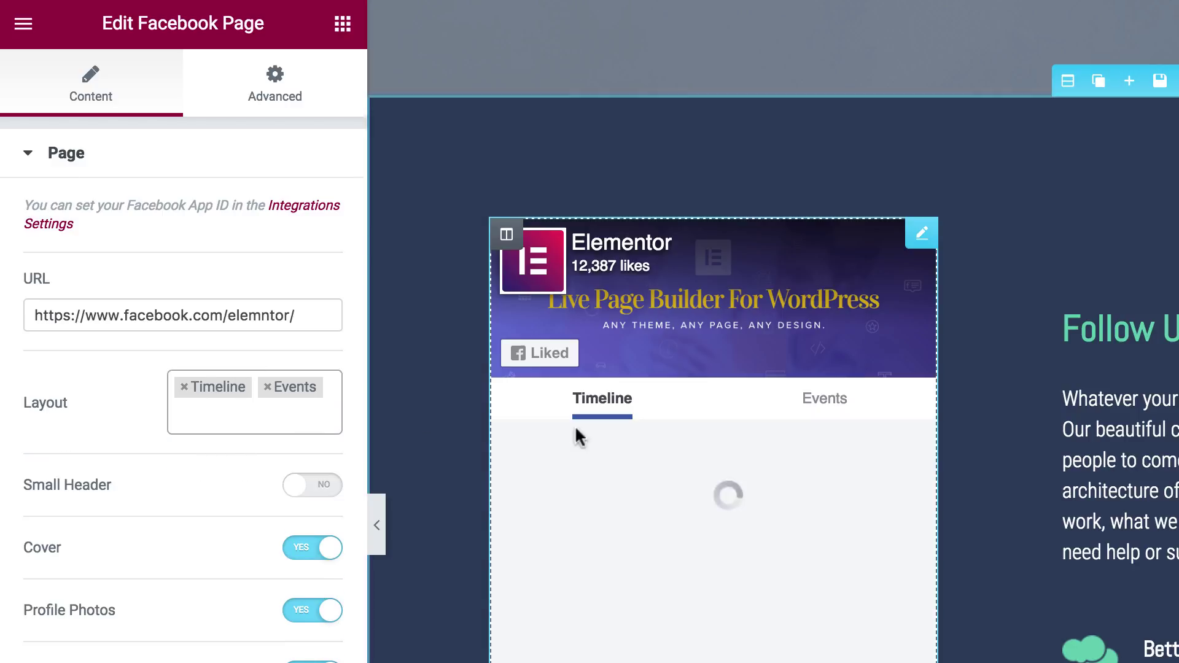
click(805, 418)
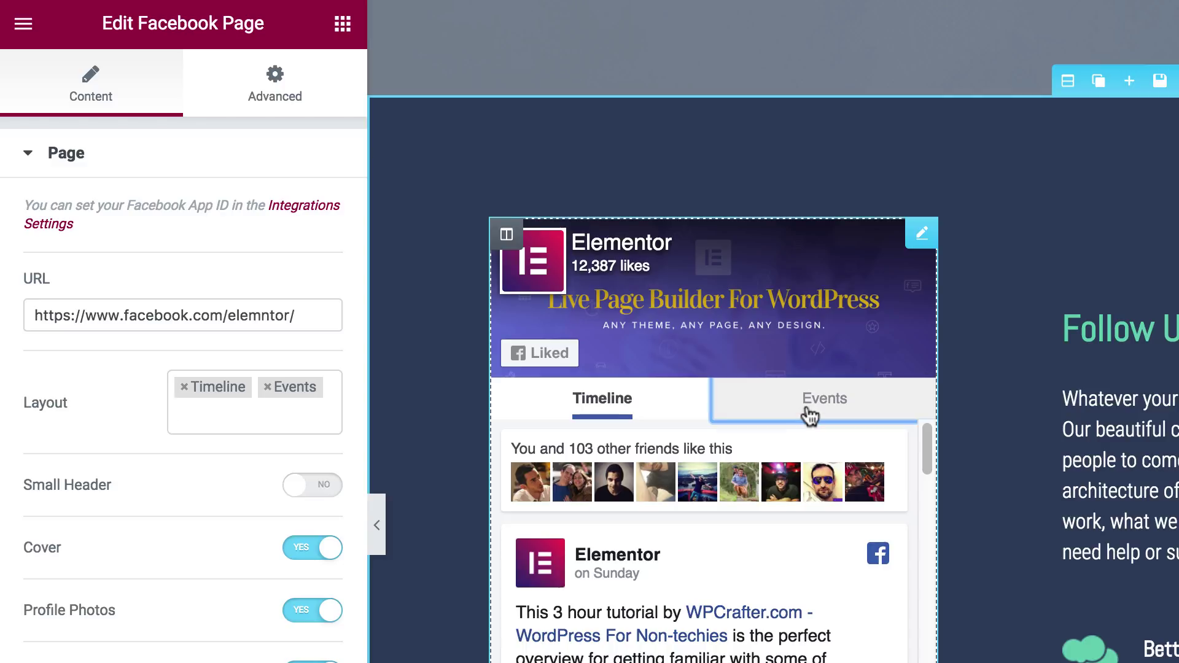
click(632, 413)
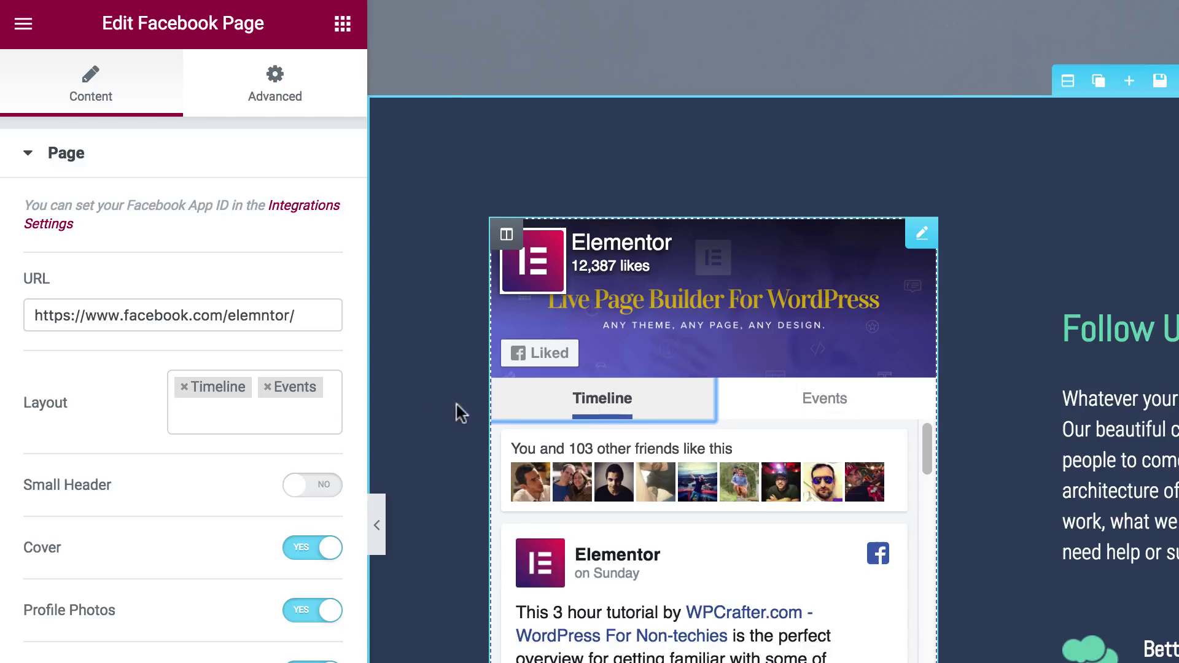
click(305, 420)
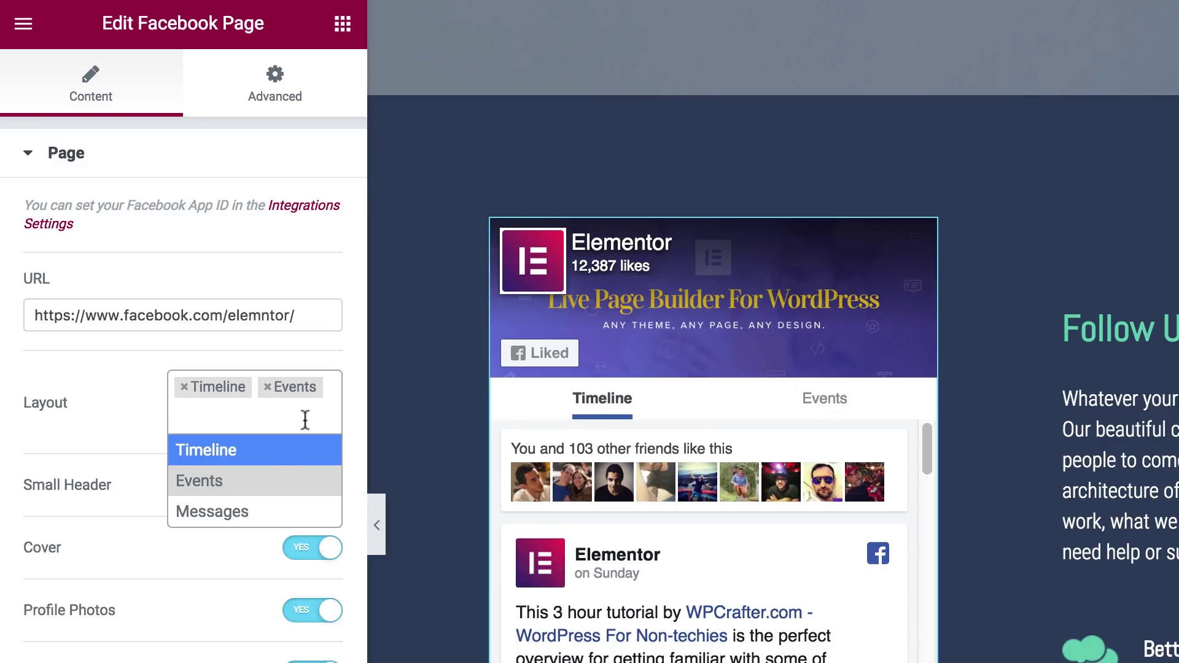
click(238, 509)
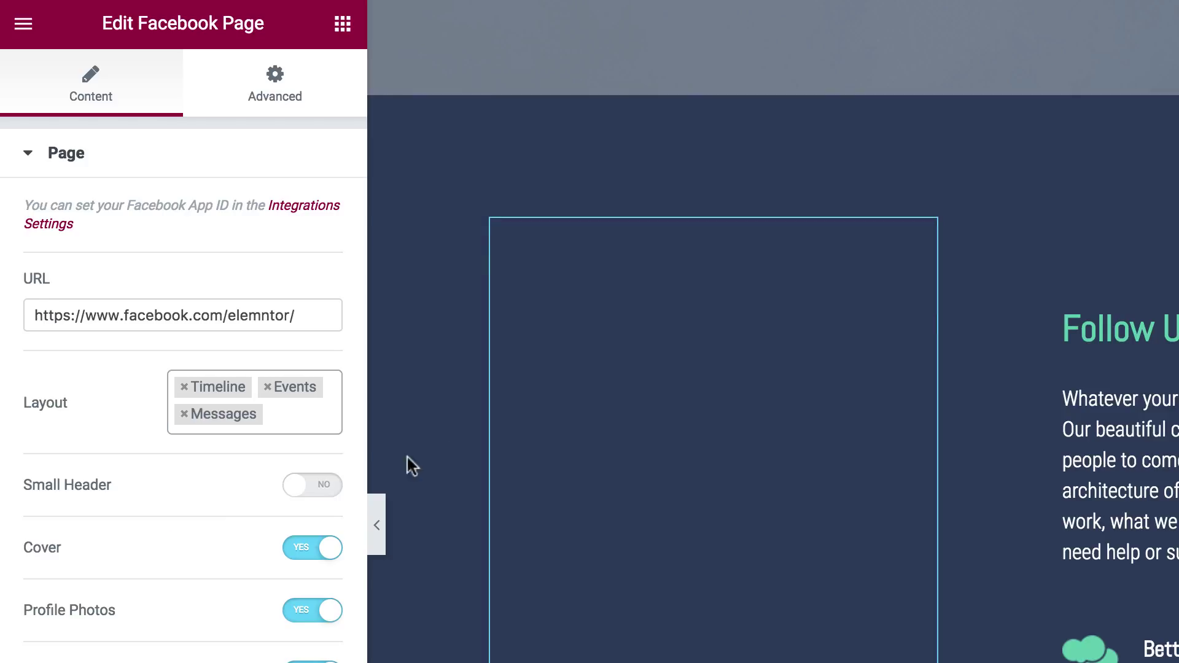
click(841, 402)
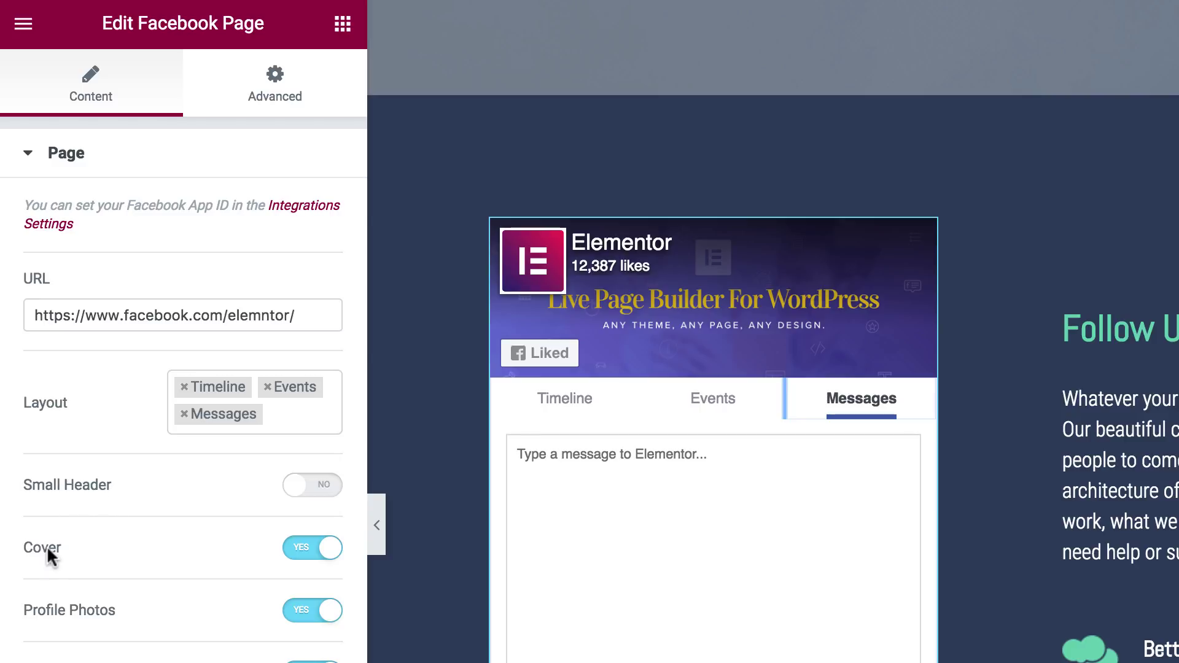
Toggle Cover and custom call to action off and back on, then set Height to 594.
click(307, 551)
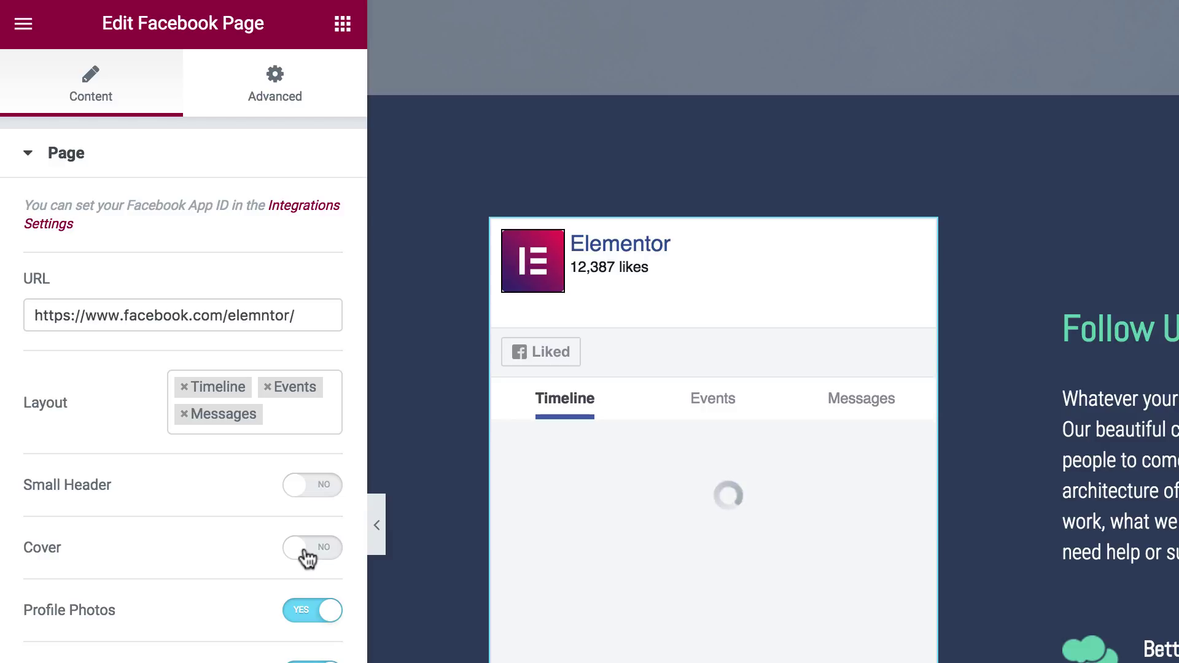
click(303, 556)
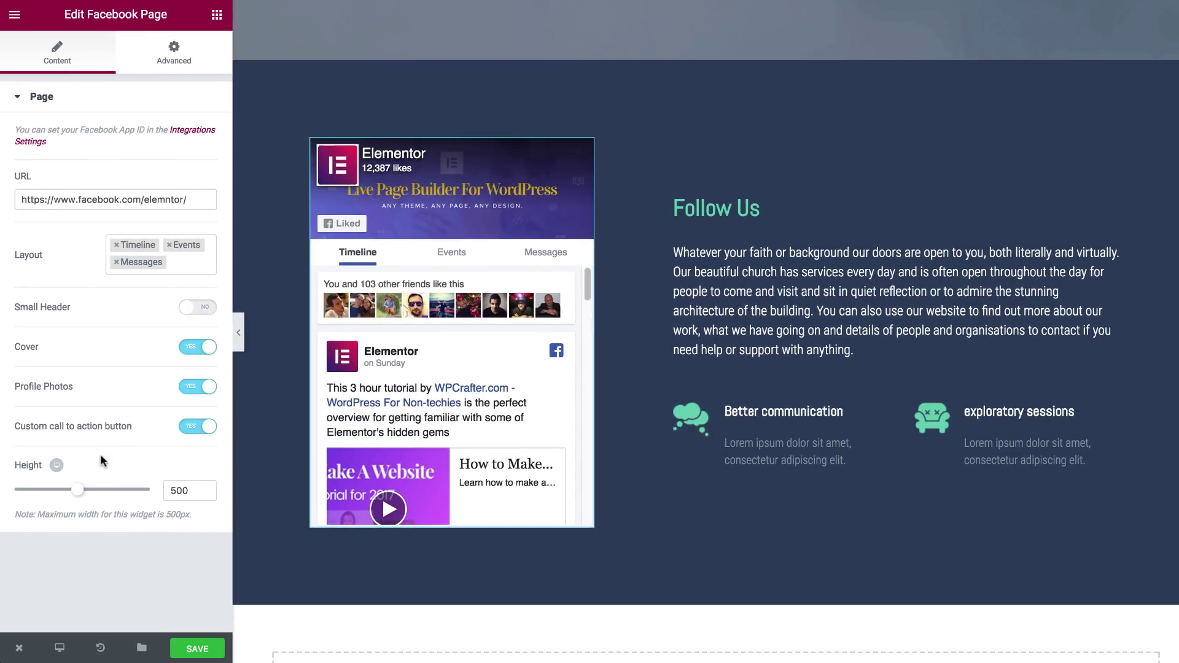
click(191, 428)
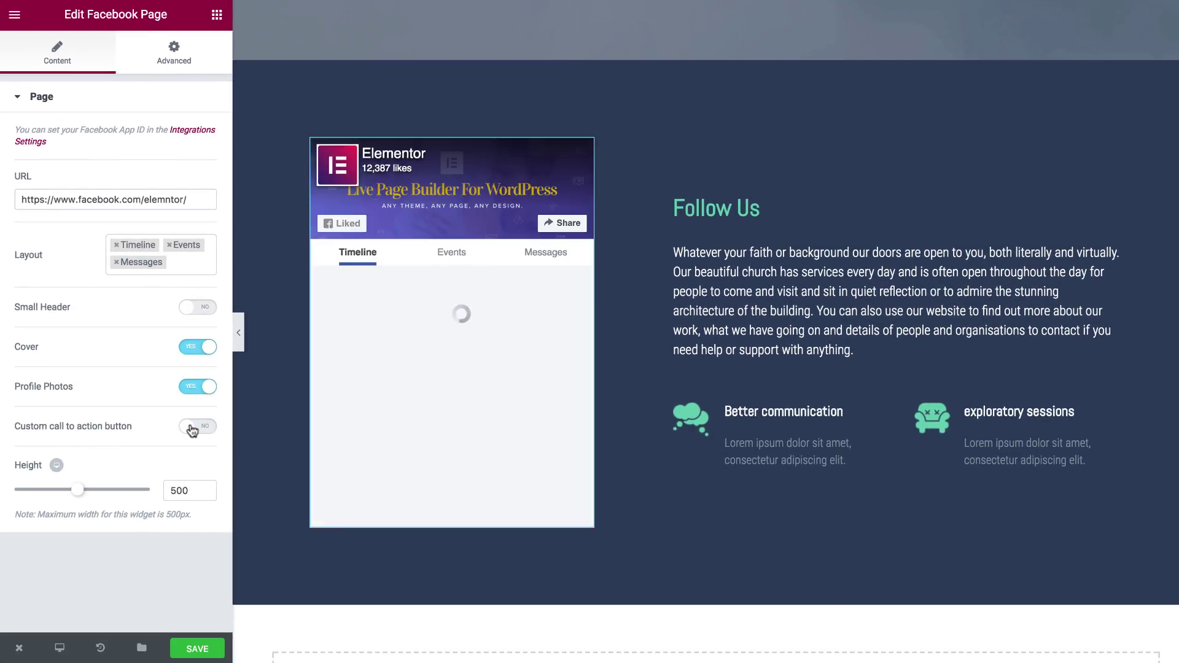
click(191, 428)
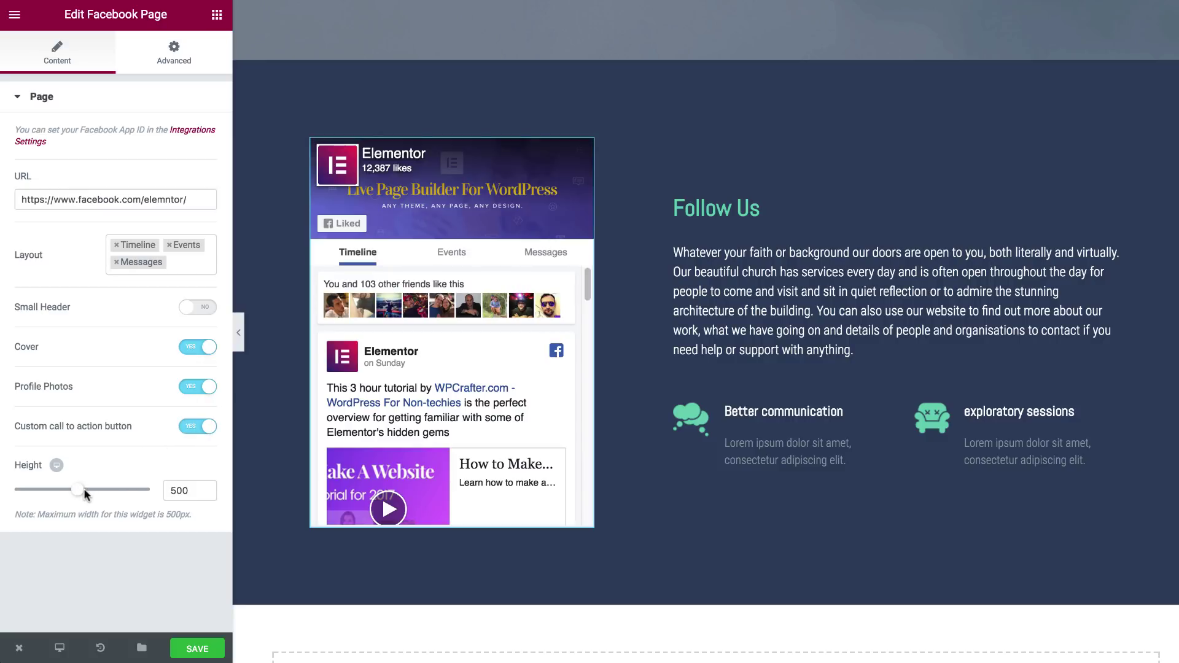
drag(78, 490, 93, 494)
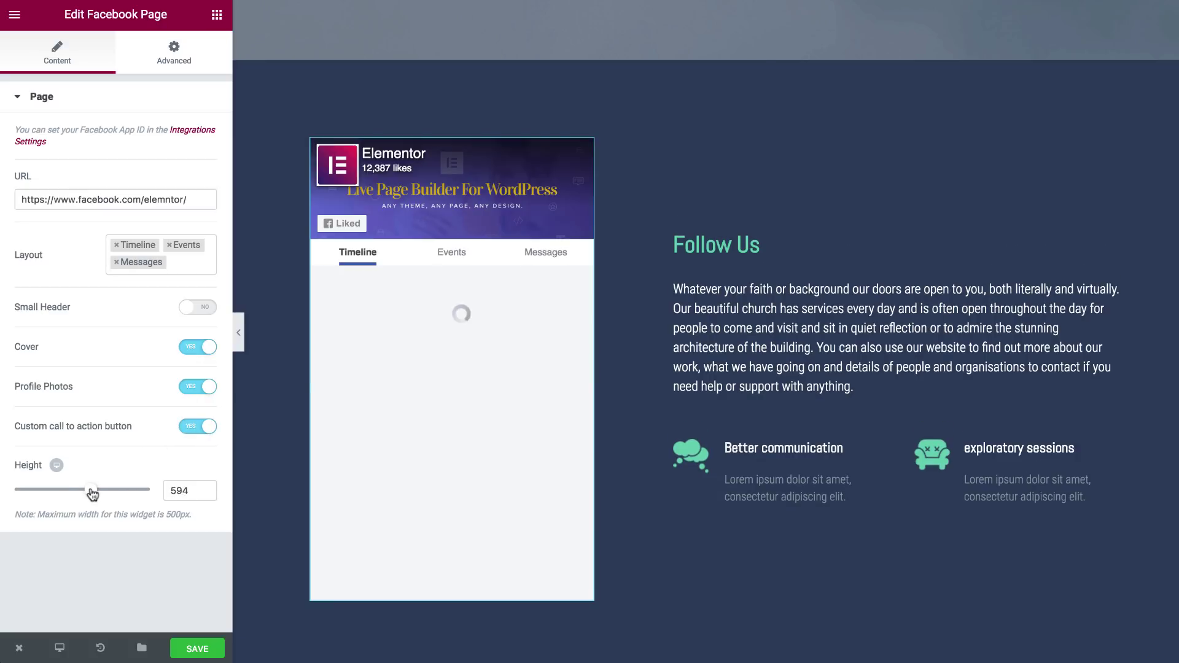
scroll(670, 277, up, 1)
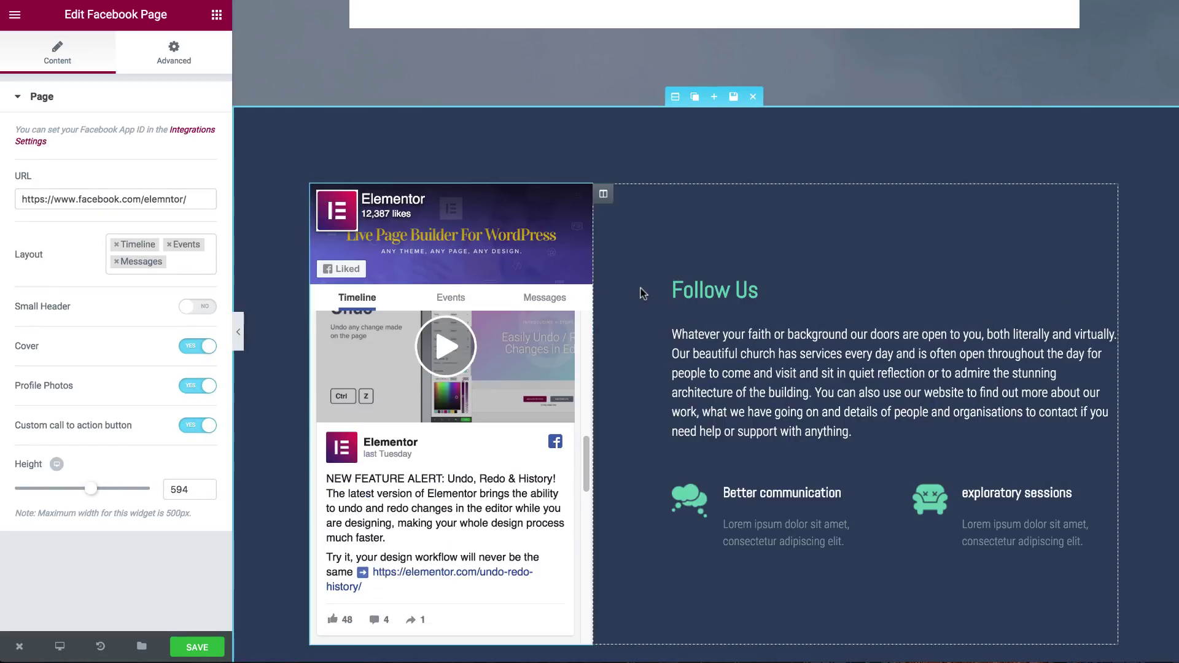
scroll(517, 310, up, 2)
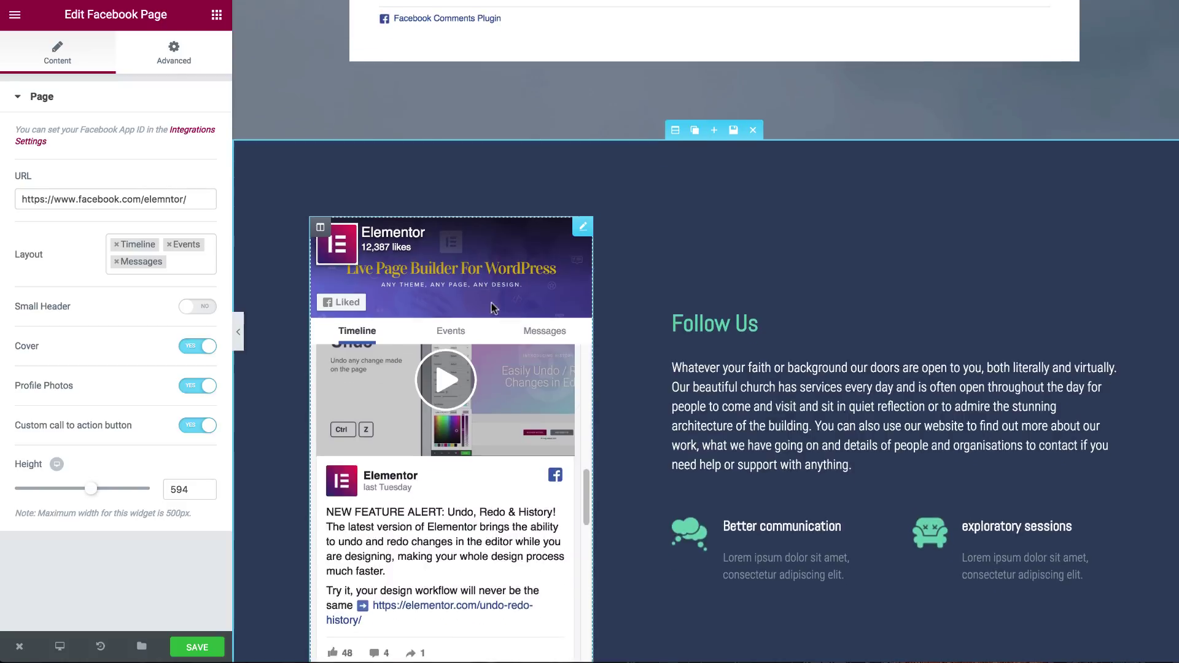
scroll(492, 306, up, 15)
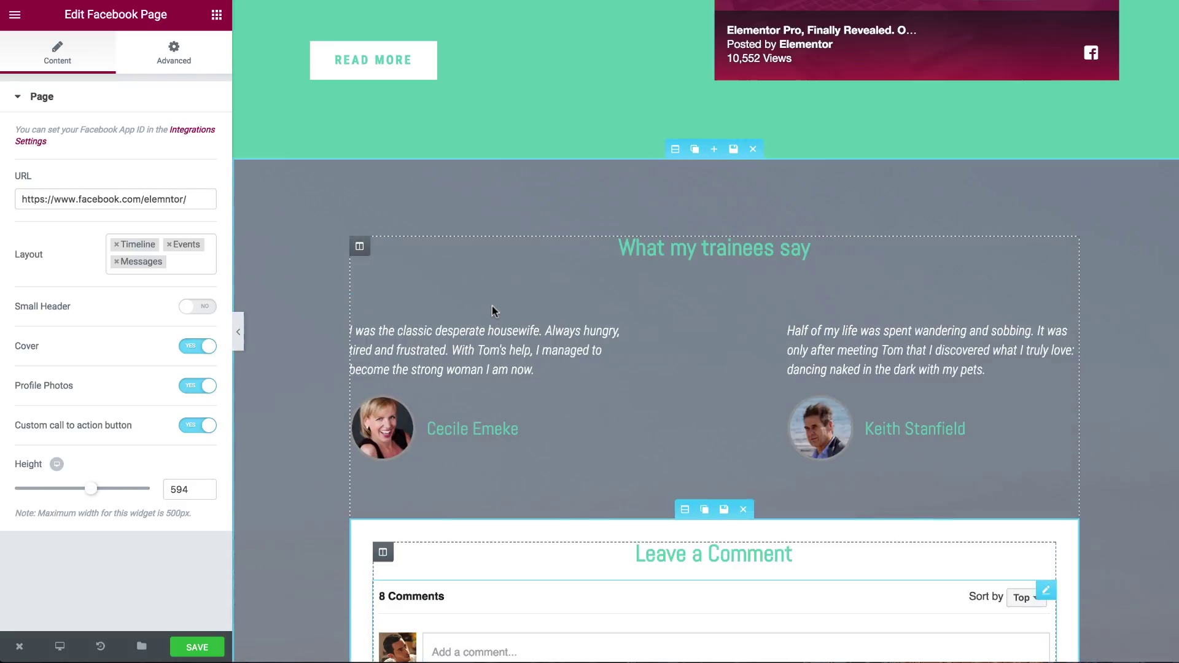
scroll(492, 306, up, 9)
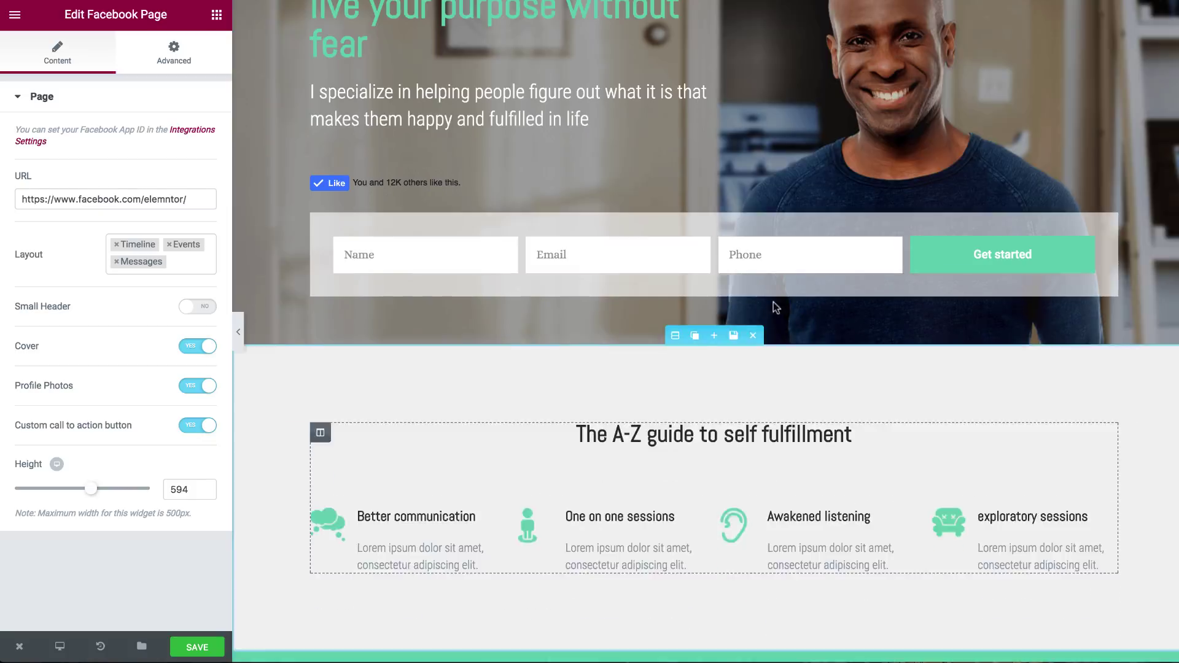